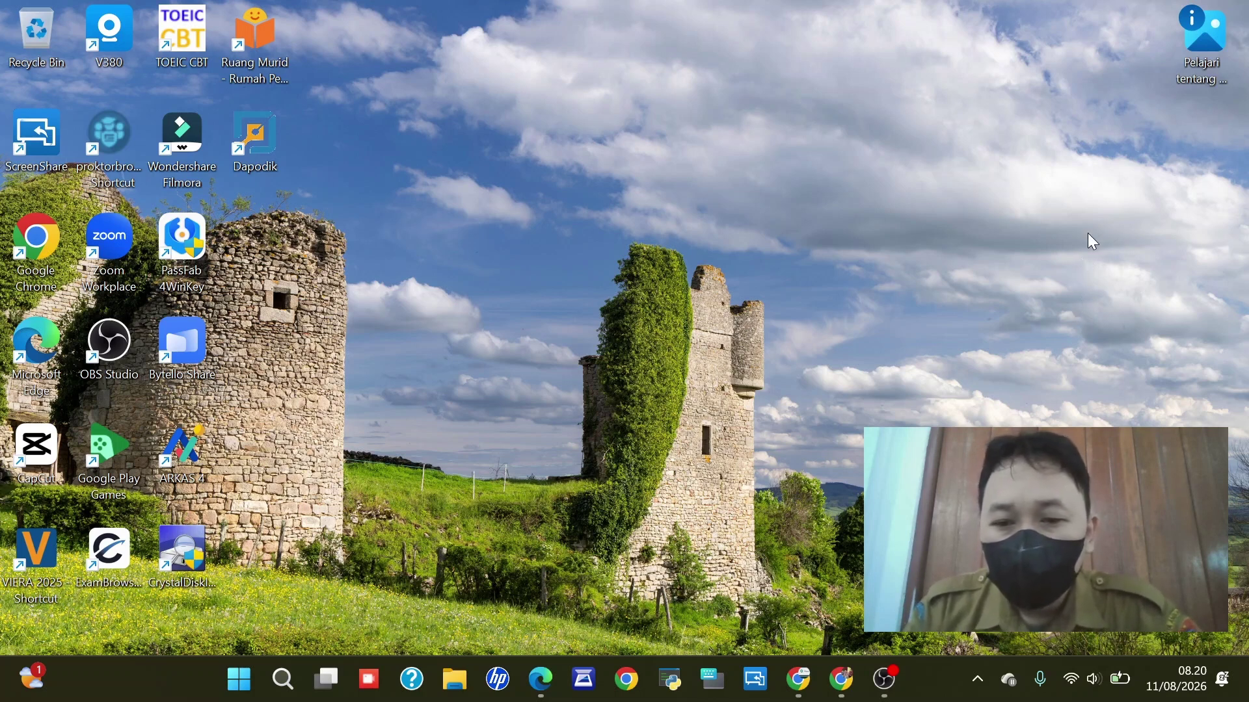
# - Switch to Dapodik in Chrome and examine the invalid Referensi entries in the validation results, including the full Jenis Tinggal description
pyautogui.click(798, 683)
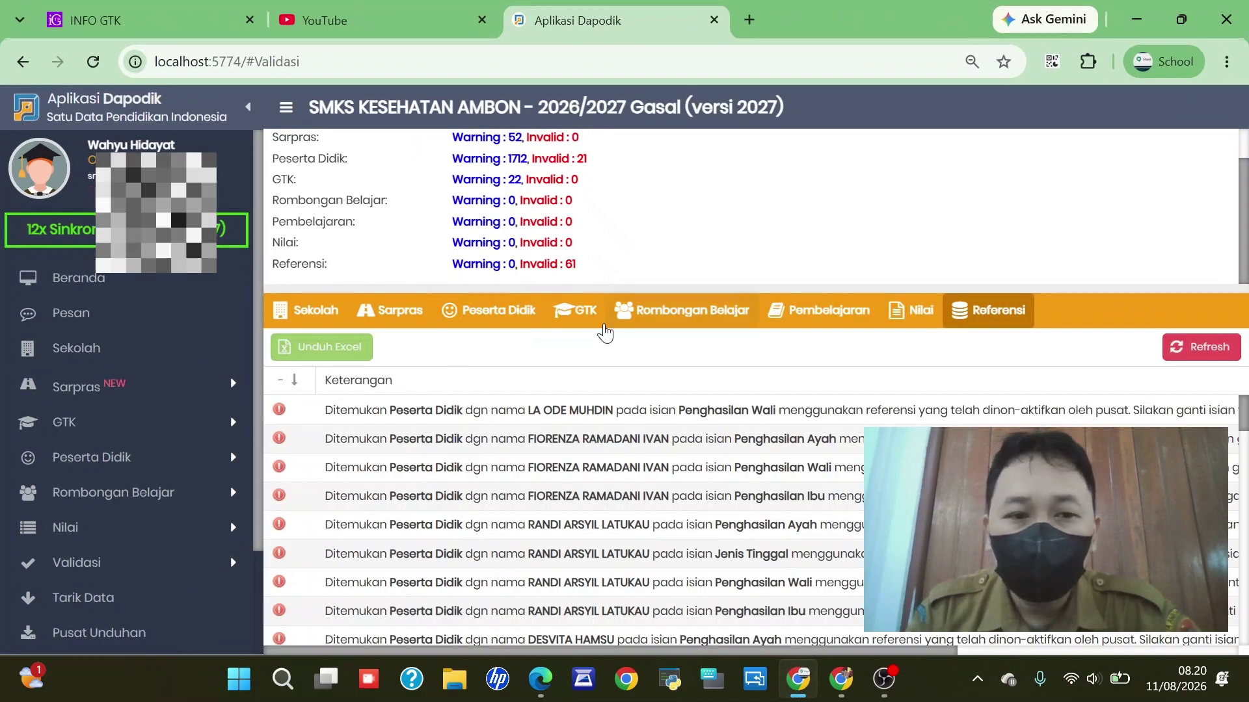
pyautogui.click(99, 578)
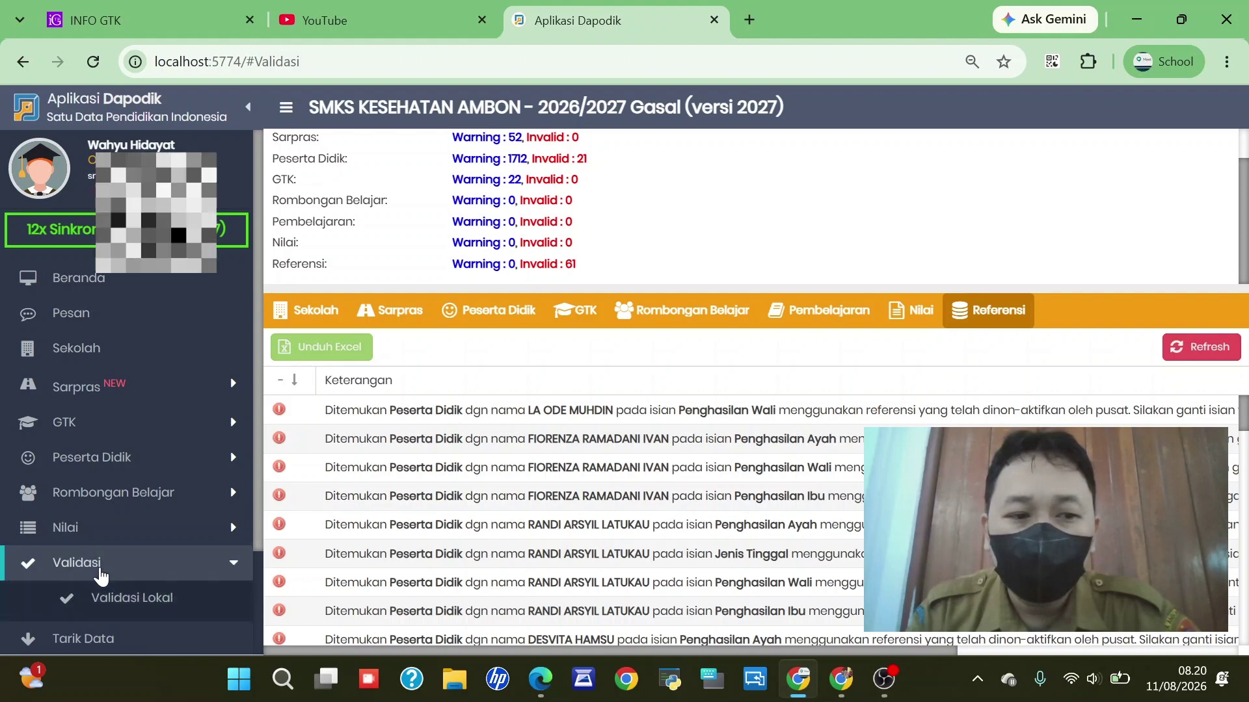
pyautogui.click(172, 594)
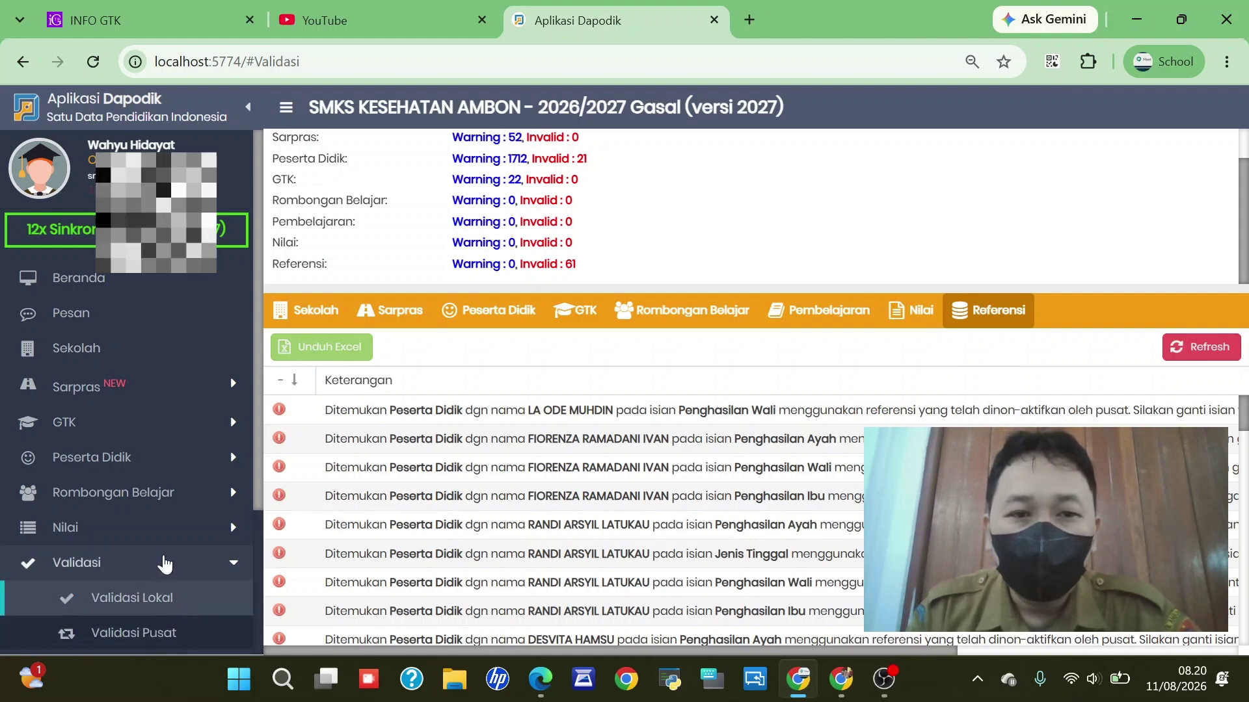
pyautogui.click(165, 565)
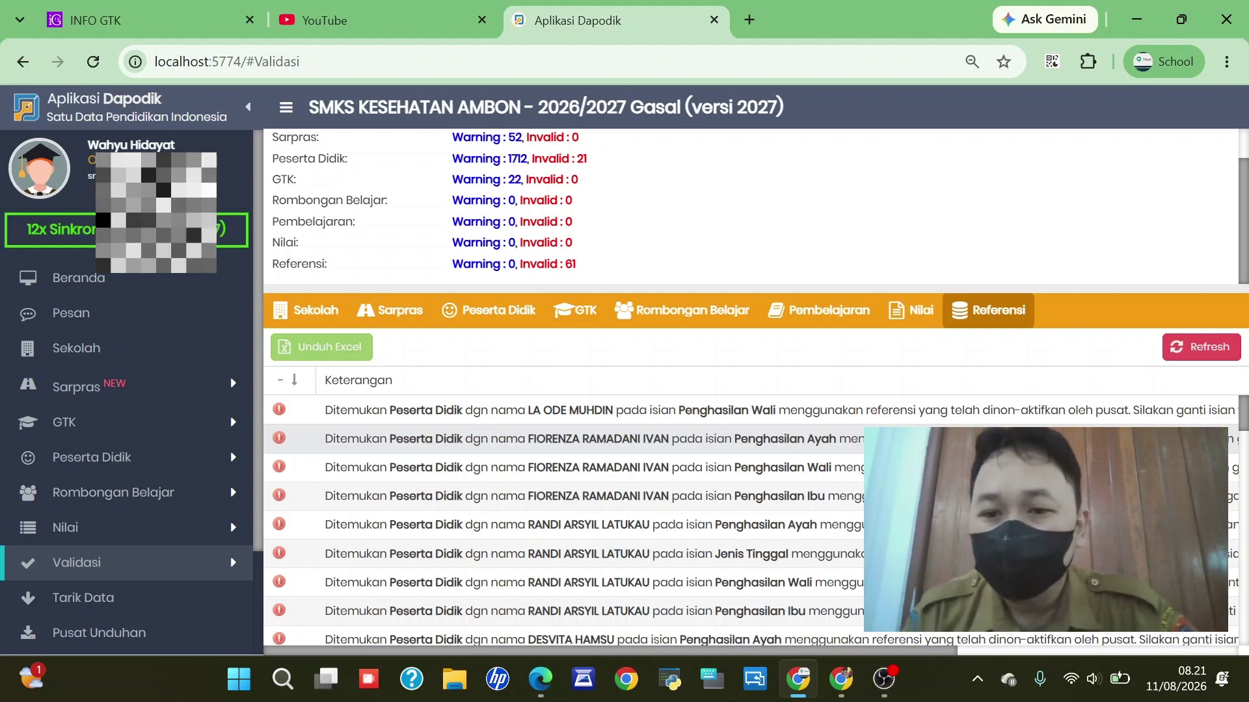
pyautogui.scroll(-3, 727, 463)
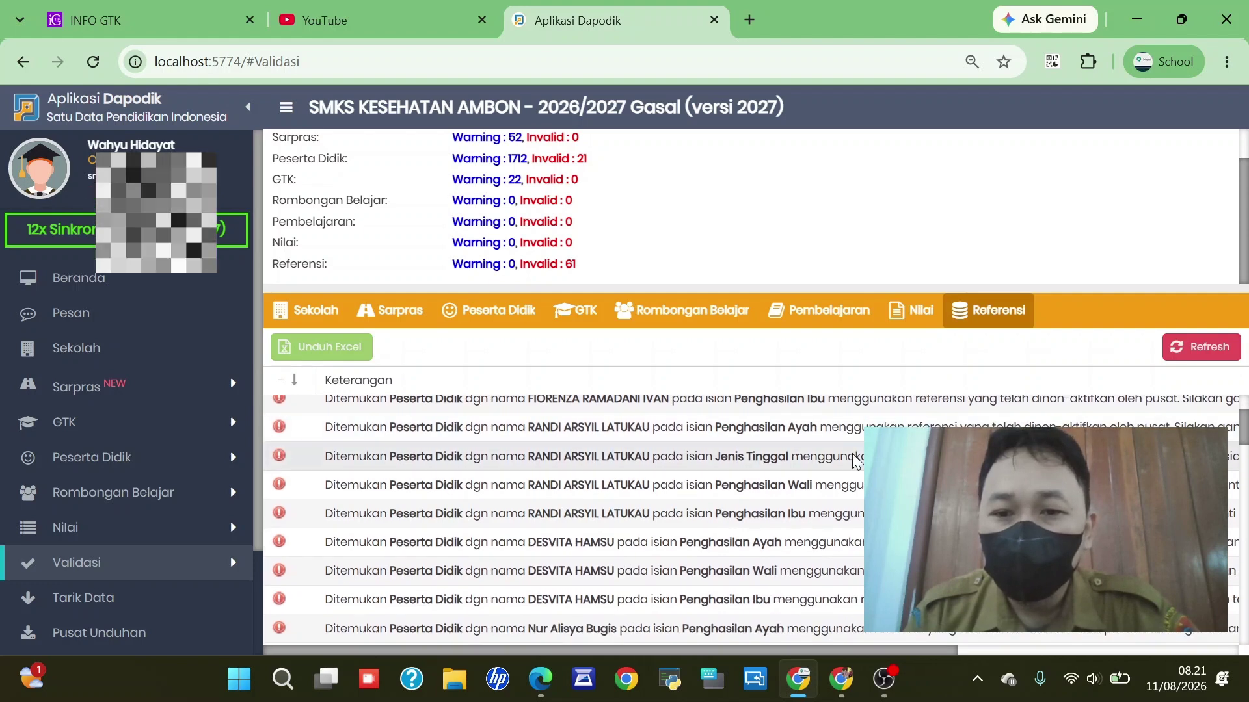
pyautogui.hscroll(1, 727, 463)
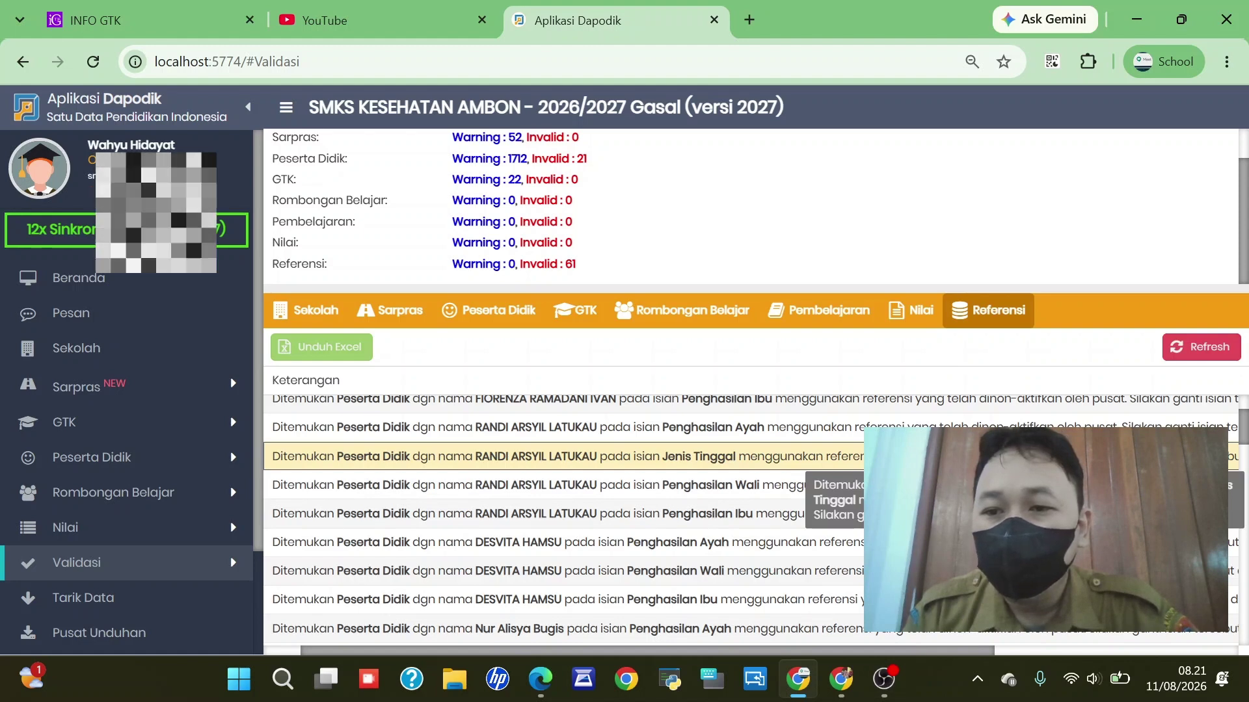
pyautogui.moveTo(980, 650); pyautogui.dragTo(1123, 636)
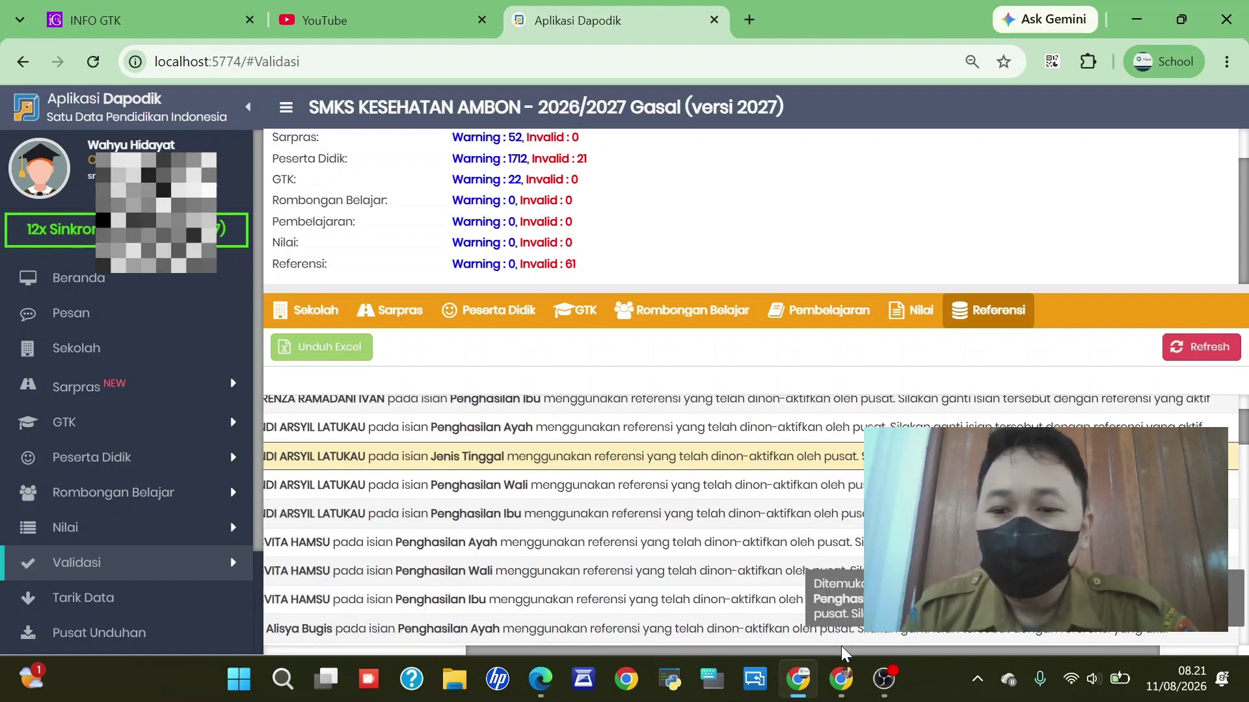
pyautogui.moveTo(838, 650); pyautogui.dragTo(576, 638)
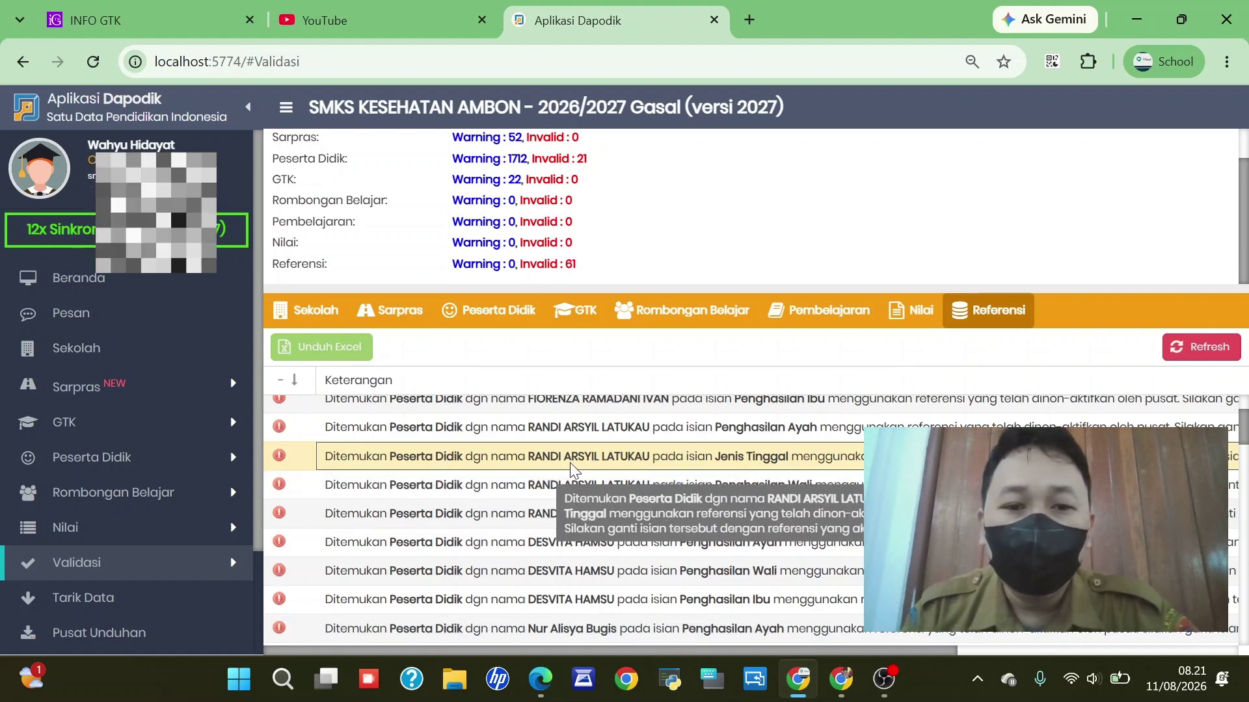
# - Open the Peserta Didik list and search for the student flagged in the Jenis Tinggal validation entry by first name
pyautogui.click(90, 459)
pyautogui.click(95, 487)
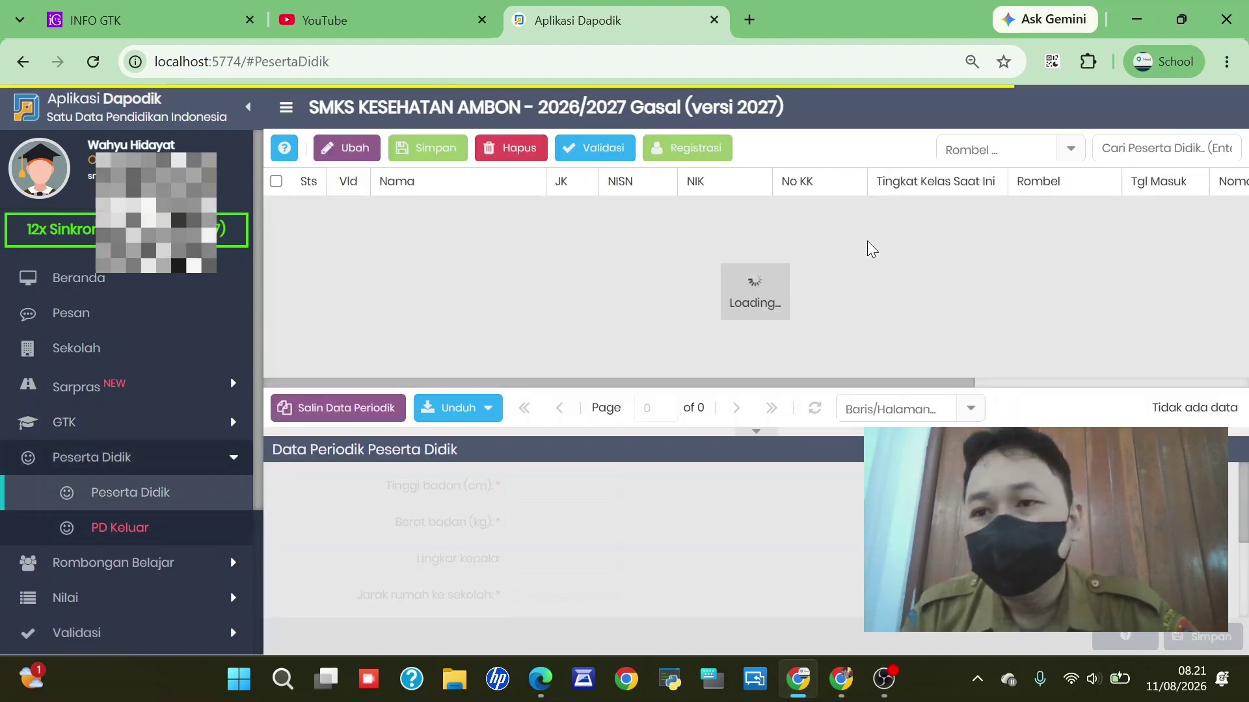
pyautogui.click(1141, 150)
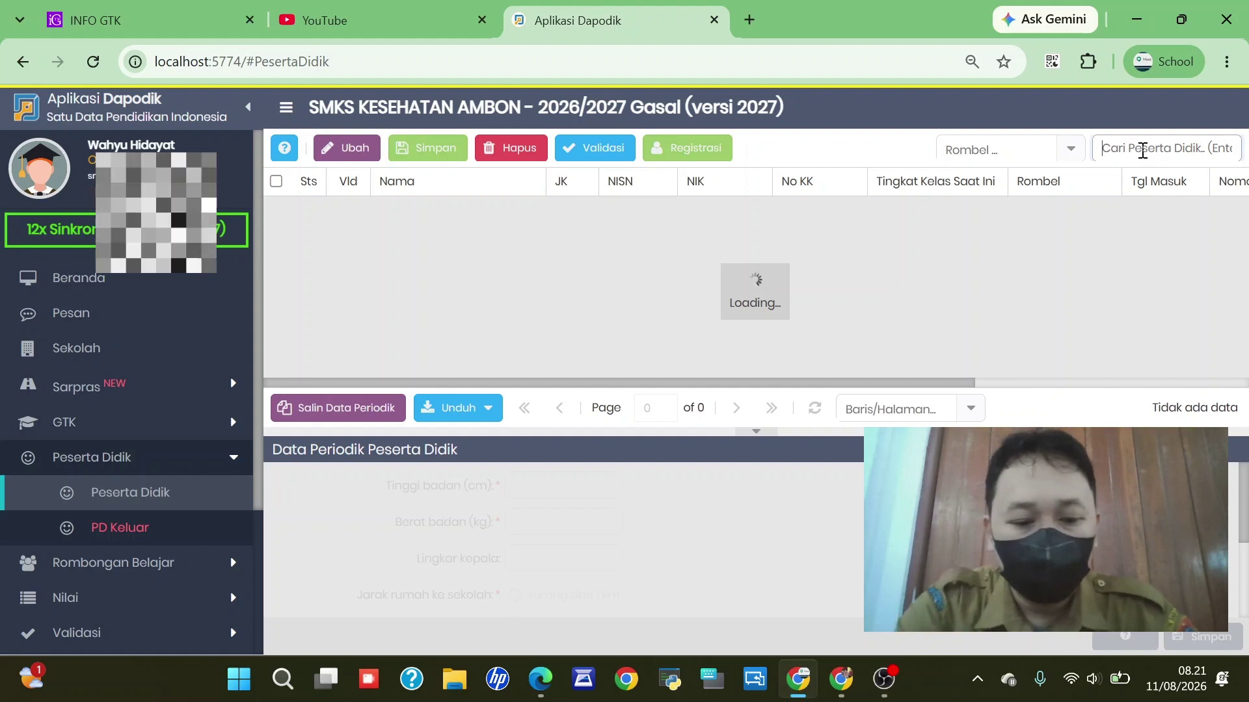
pyautogui.write('randi')
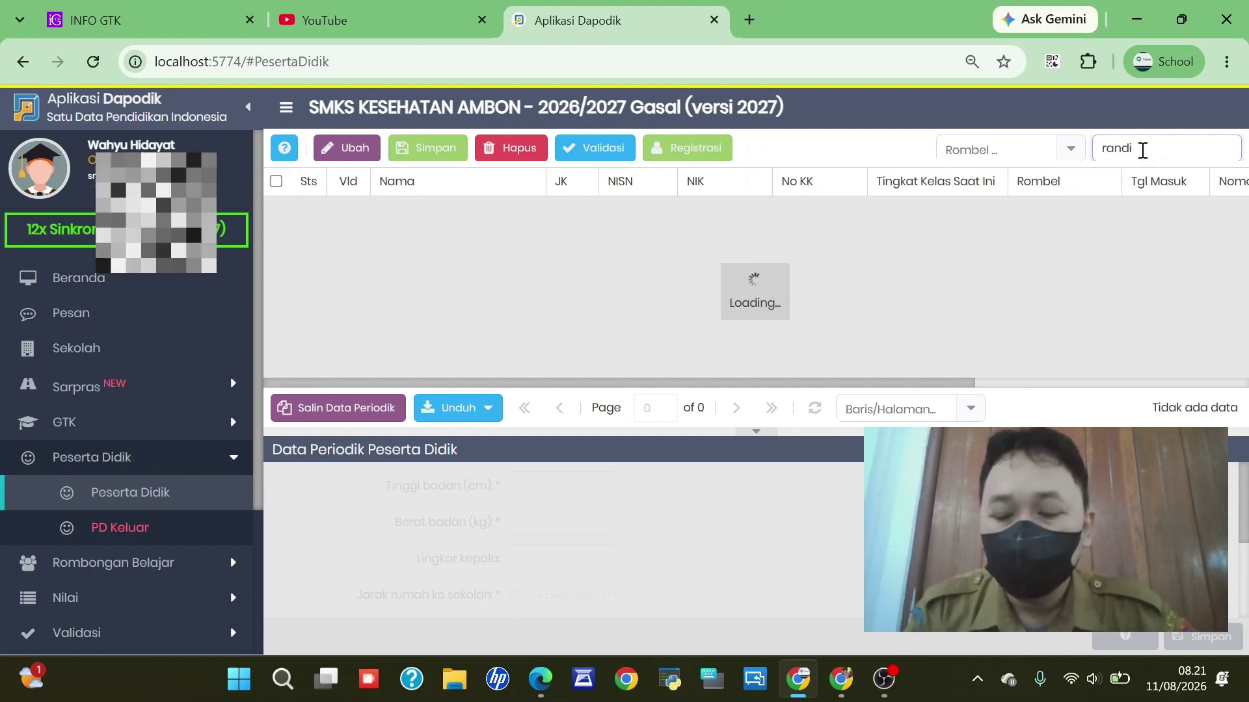
pyautogui.press('Return')
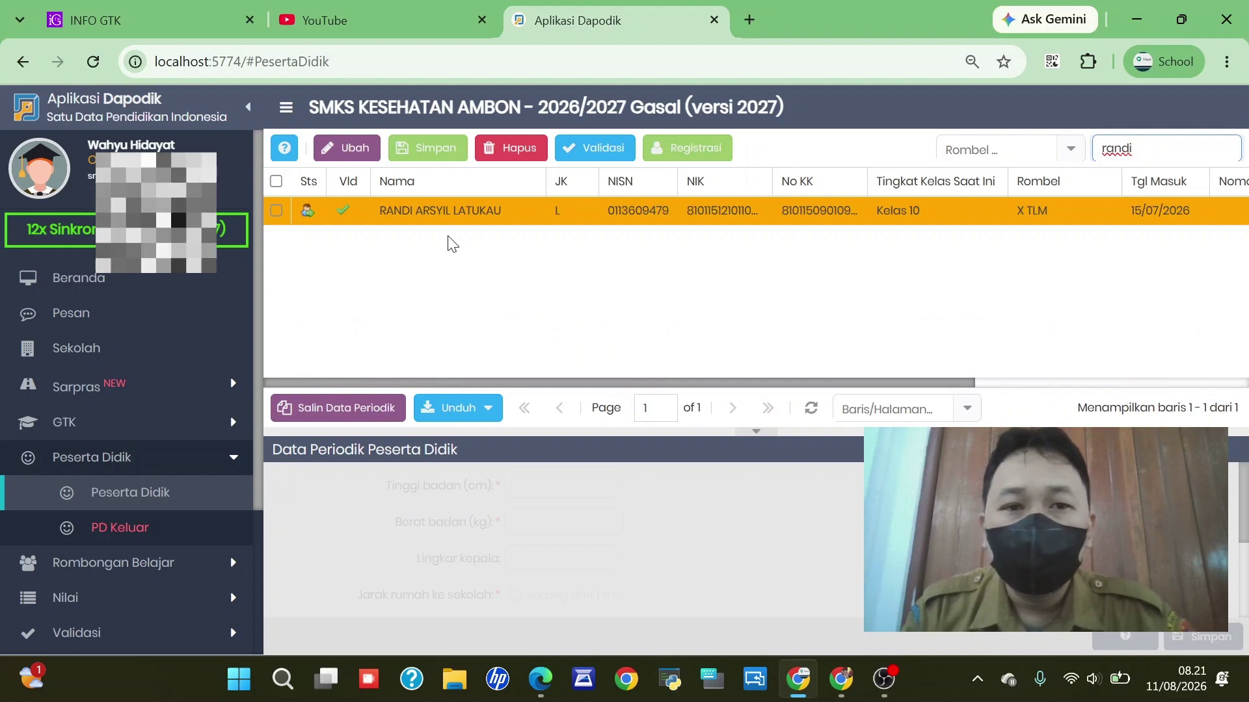
# - Open the found student's record for editing
pyautogui.click(468, 212)
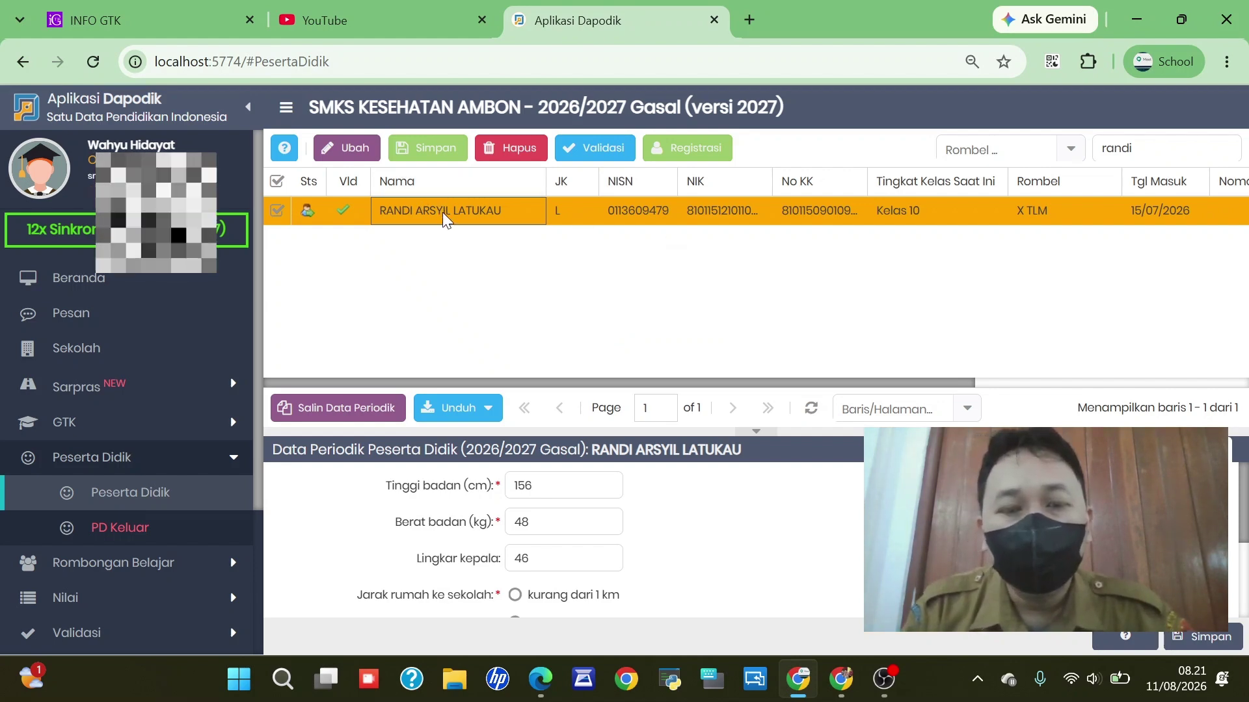
pyautogui.click(345, 149)
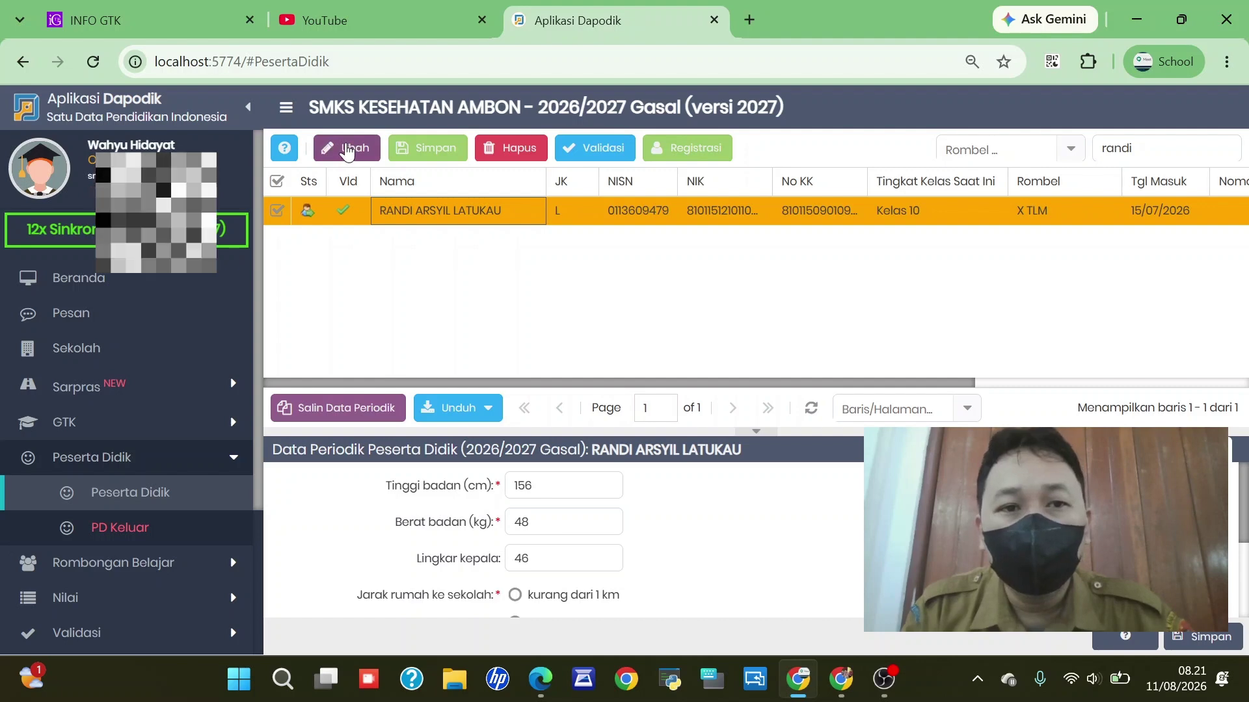
pyautogui.click(345, 151)
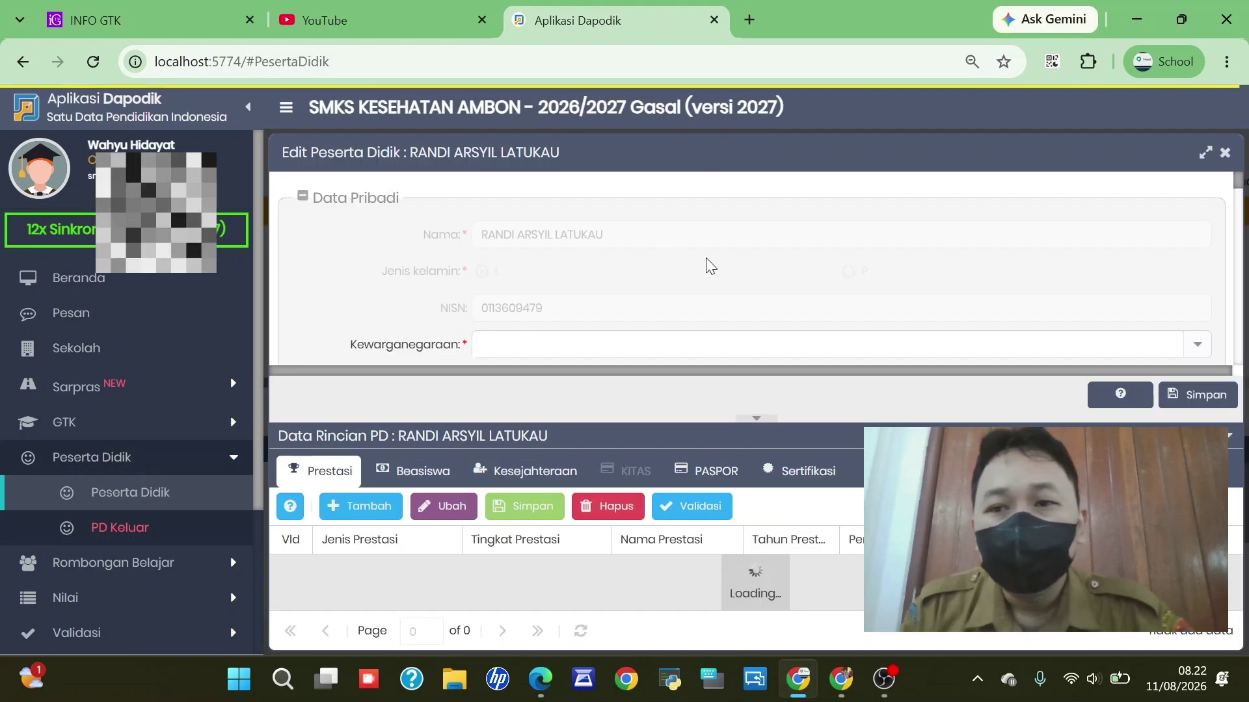
# - Examine the student's edit form, from personal and address data to the parent, guardian and contact sections, for fields with inactive references
pyautogui.scroll(-10, 708, 260)
pyautogui.scroll(3, 591, 264)
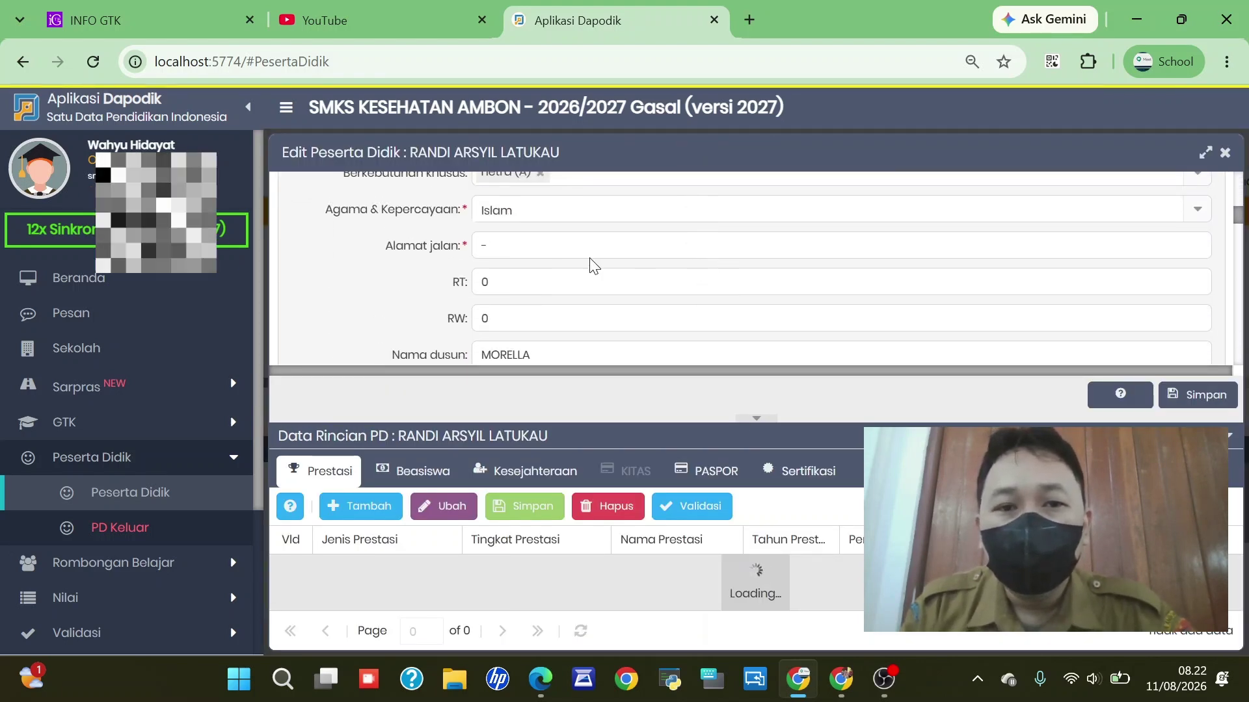
pyautogui.scroll(-5, 586, 259)
pyautogui.scroll(-6, 589, 258)
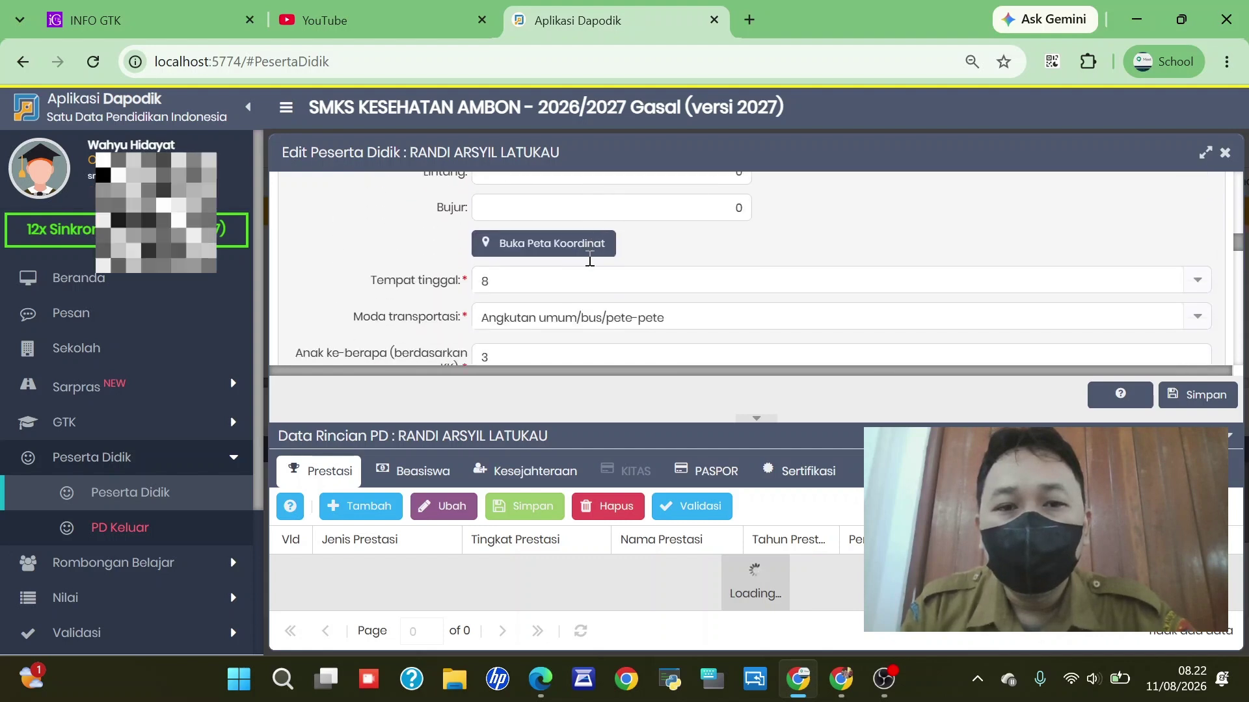
pyautogui.scroll(2, 589, 258)
pyautogui.scroll(1, 590, 258)
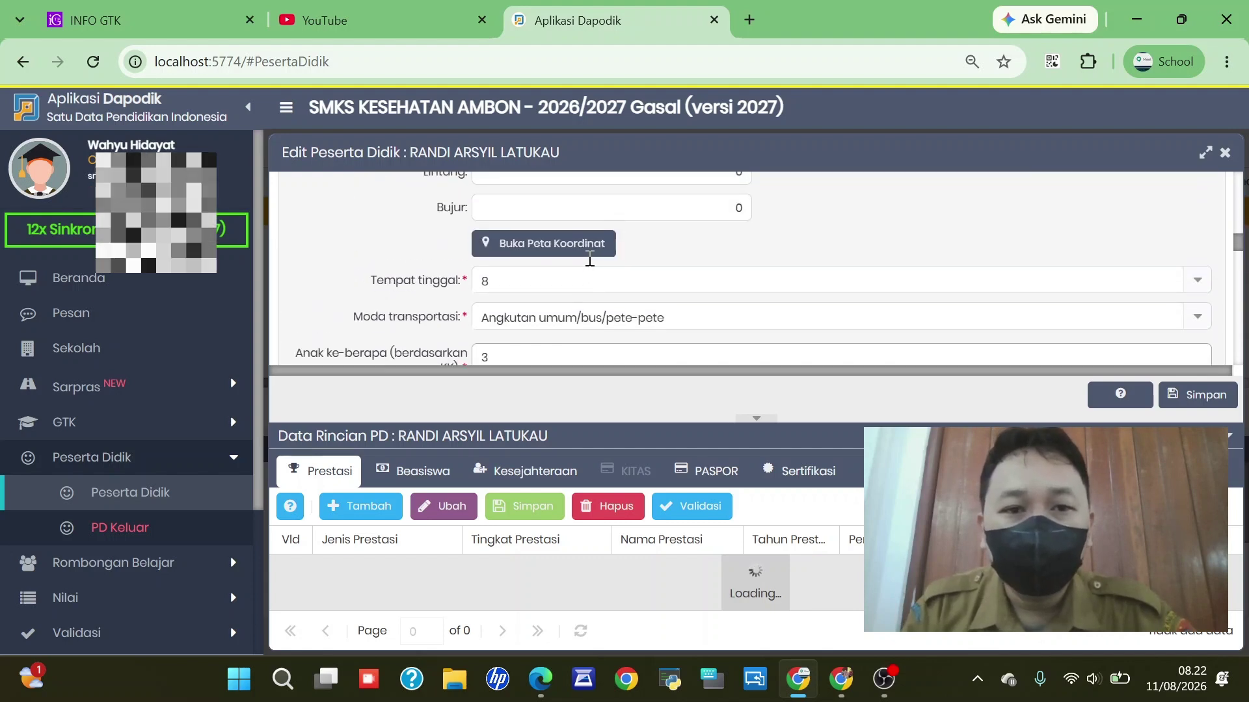
pyautogui.scroll(-5, 589, 259)
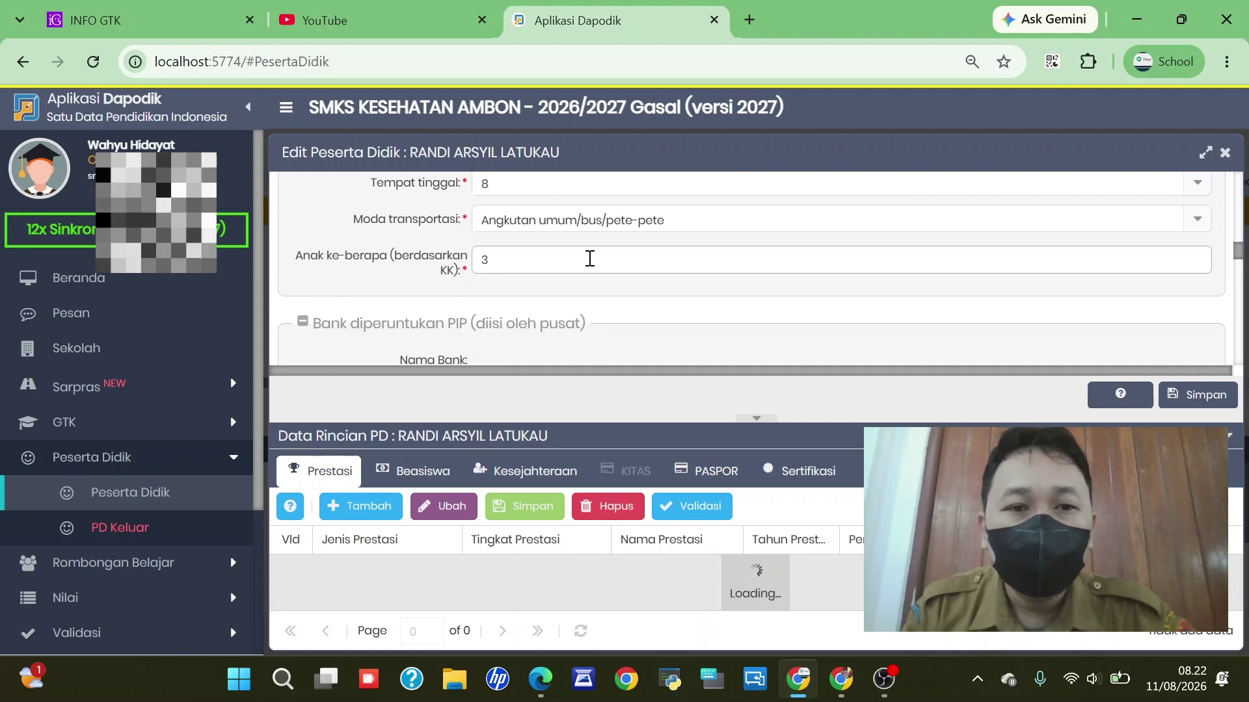
pyautogui.scroll(-8, 590, 260)
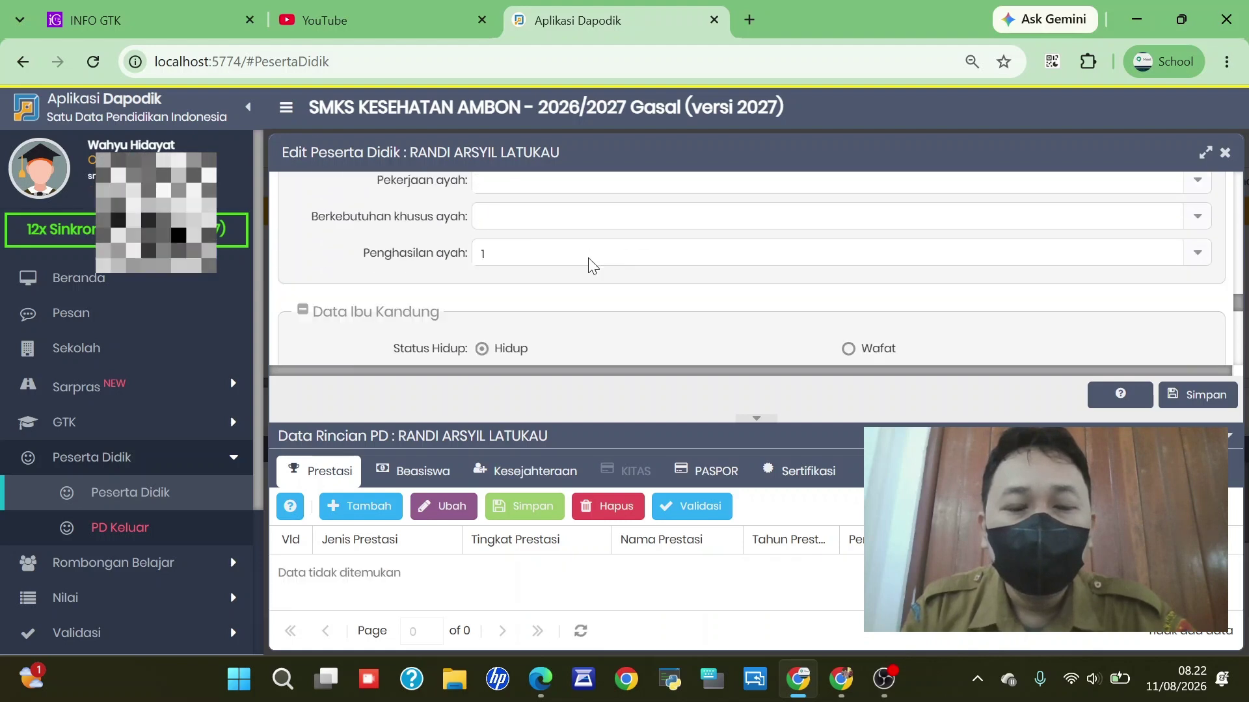
pyautogui.scroll(-3, 590, 258)
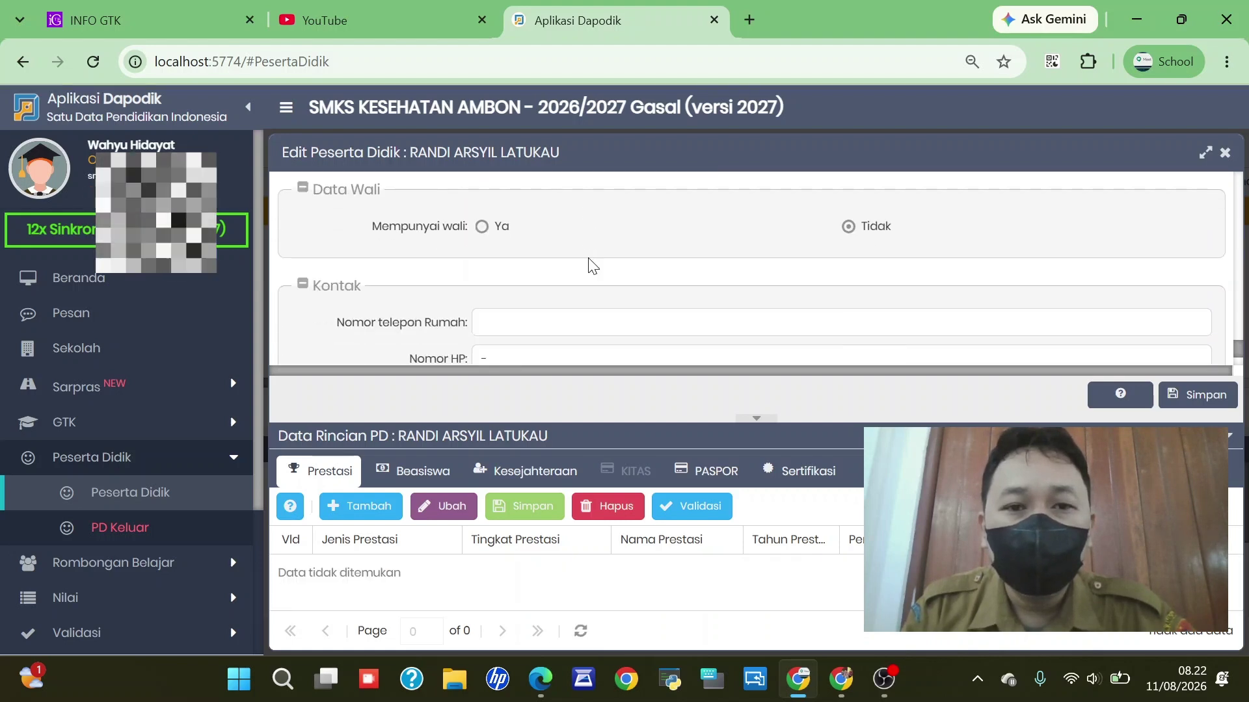
pyautogui.scroll(-2, 589, 264)
pyautogui.scroll(9, 590, 264)
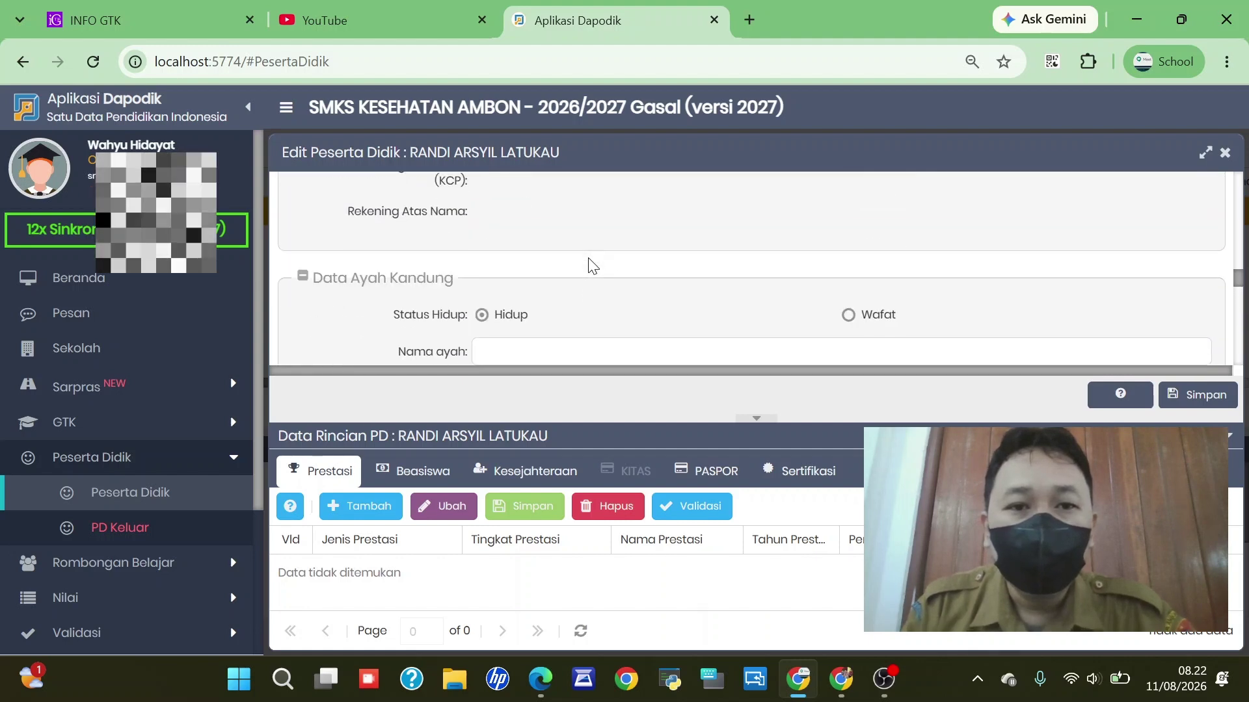
pyautogui.scroll(6, 592, 264)
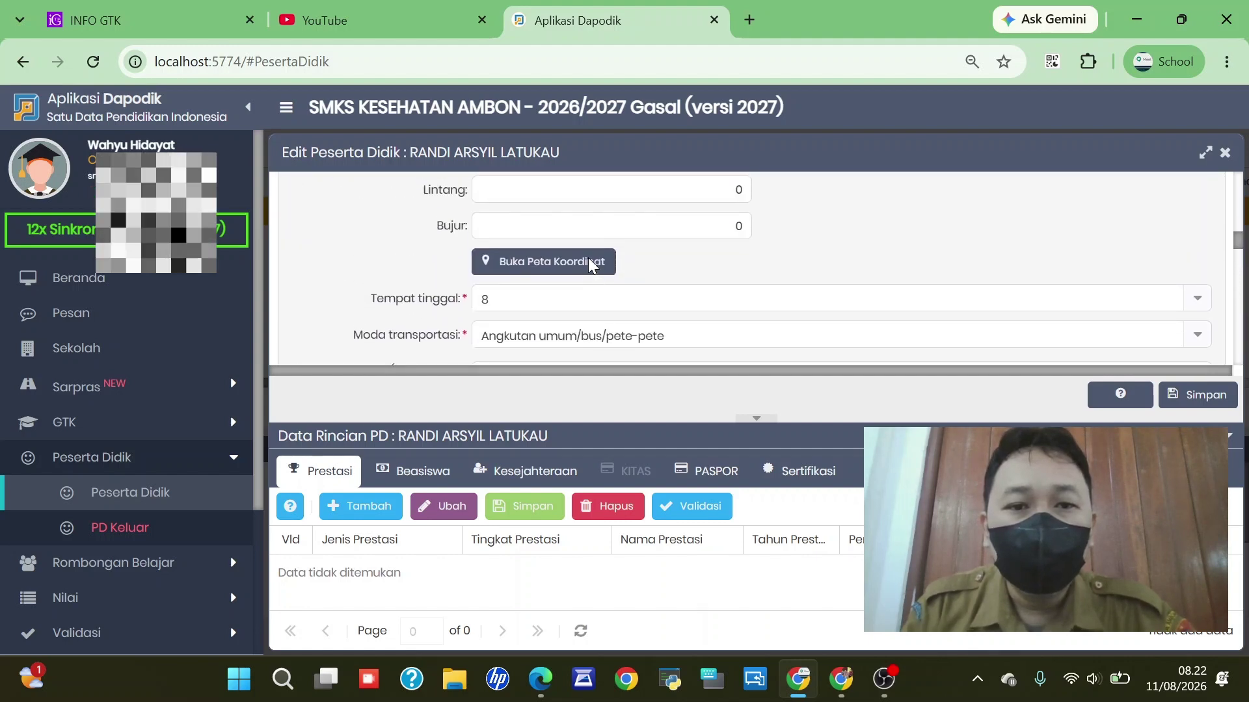
pyautogui.scroll(5, 590, 262)
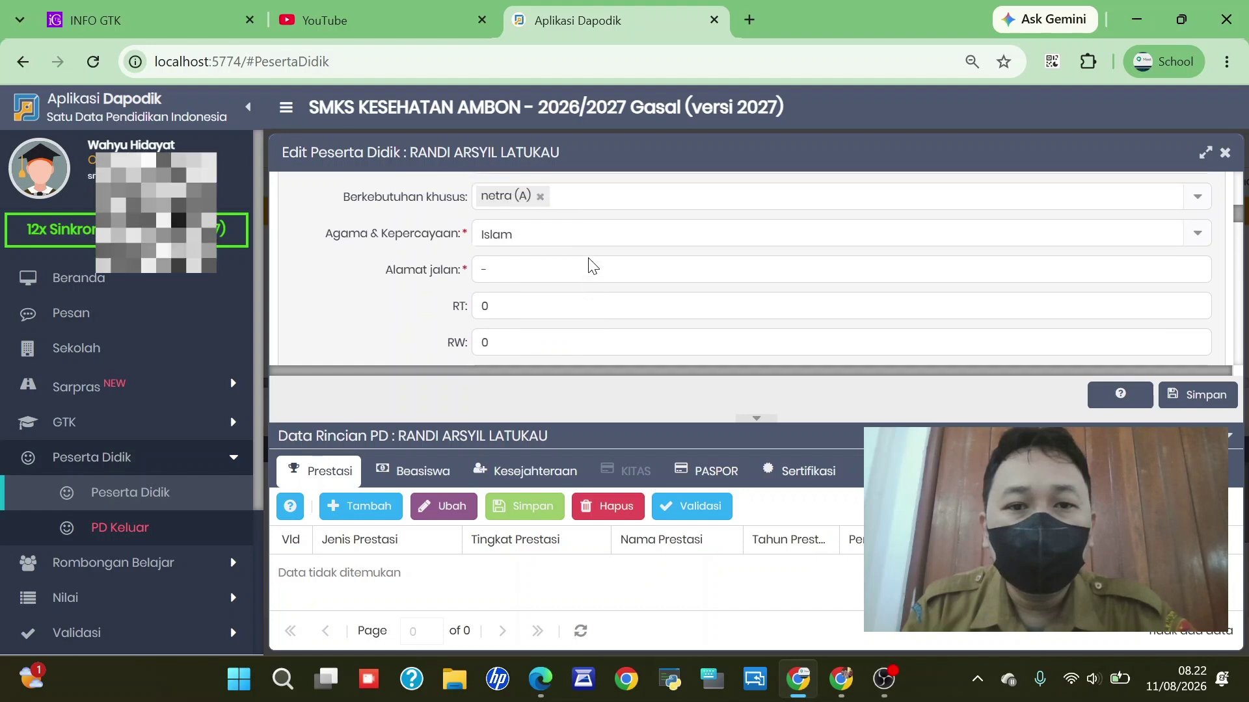
pyautogui.scroll(3, 592, 263)
# - Set Tempat tinggal to "Bersama orang tua" in the student's personal data and try to save the record
pyautogui.scroll(-6, 592, 263)
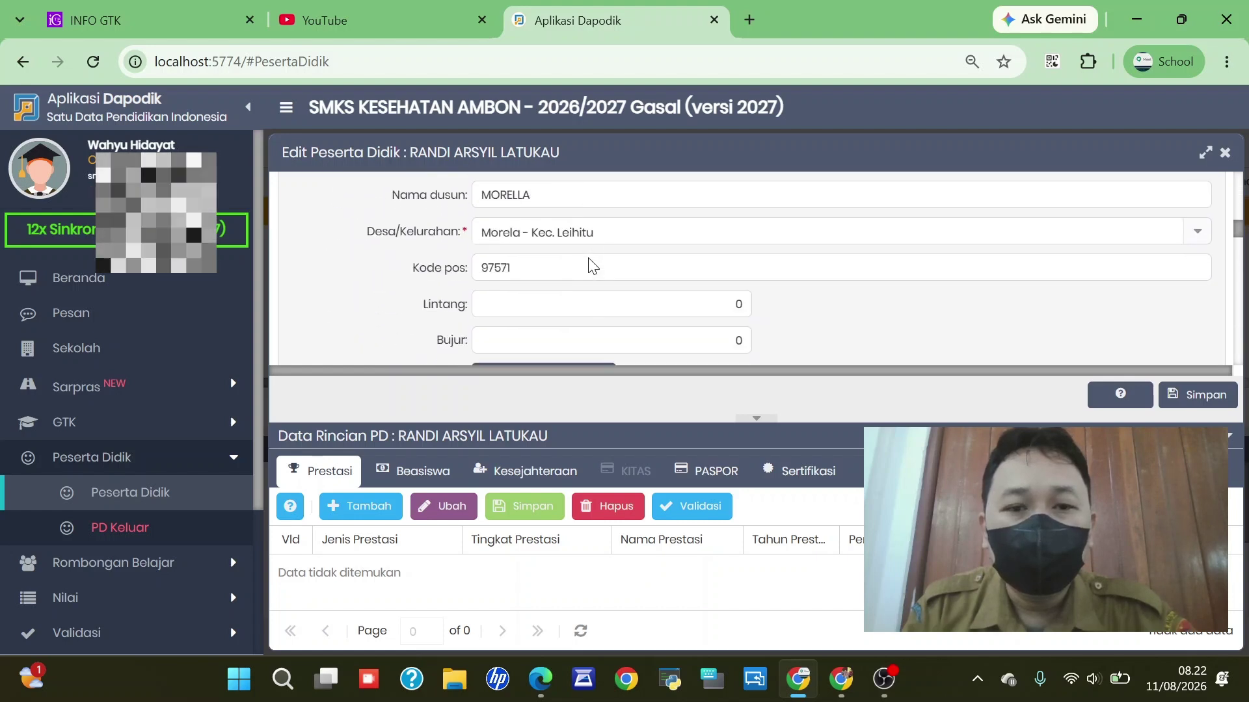
pyautogui.scroll(-3, 591, 263)
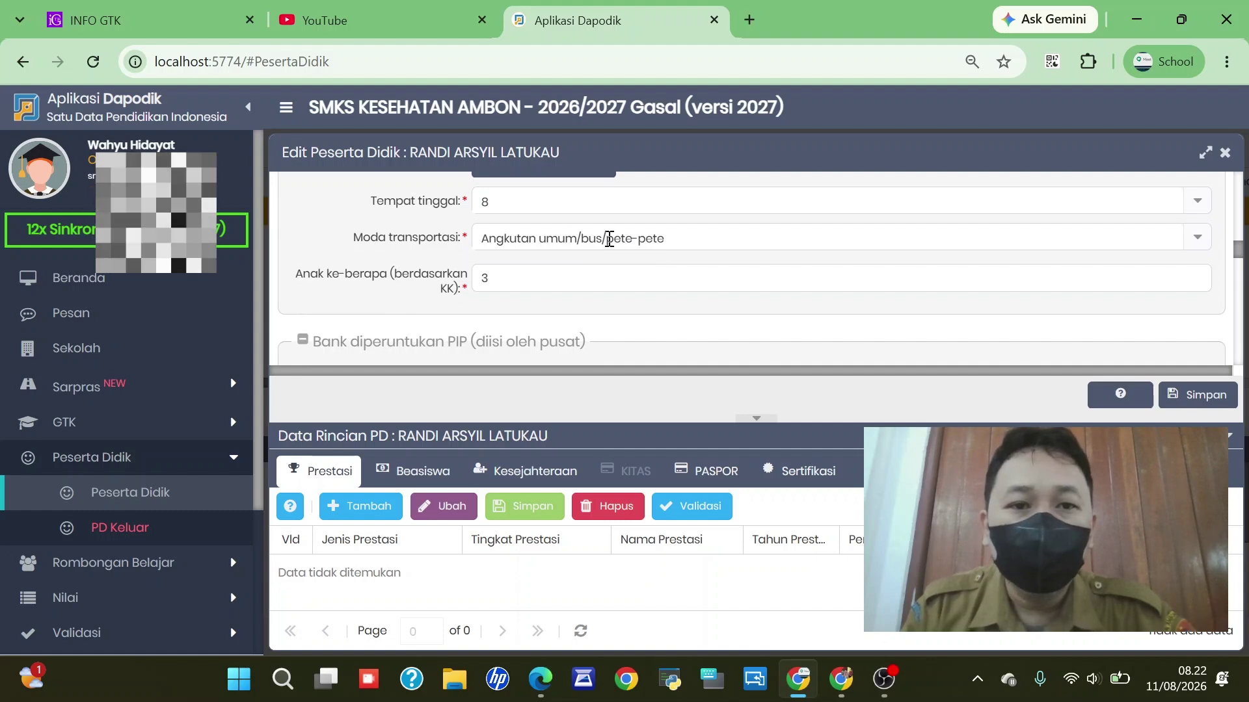
pyautogui.click(492, 202)
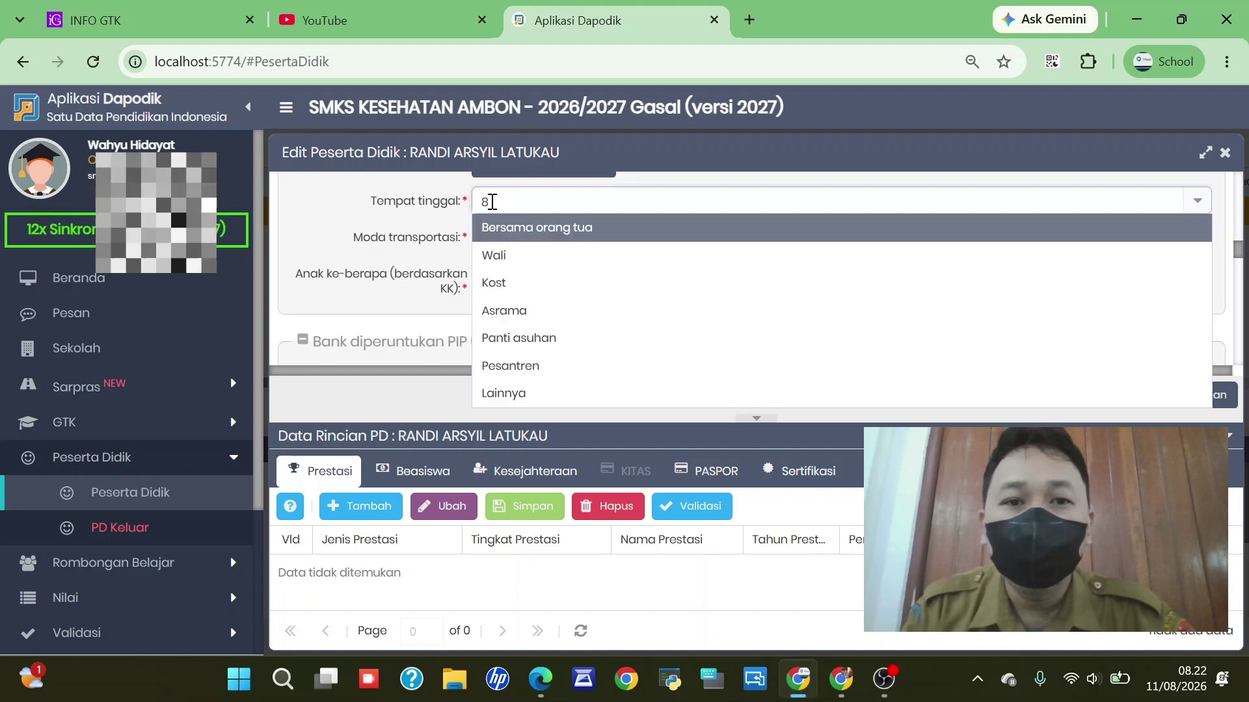
pyautogui.click(519, 197)
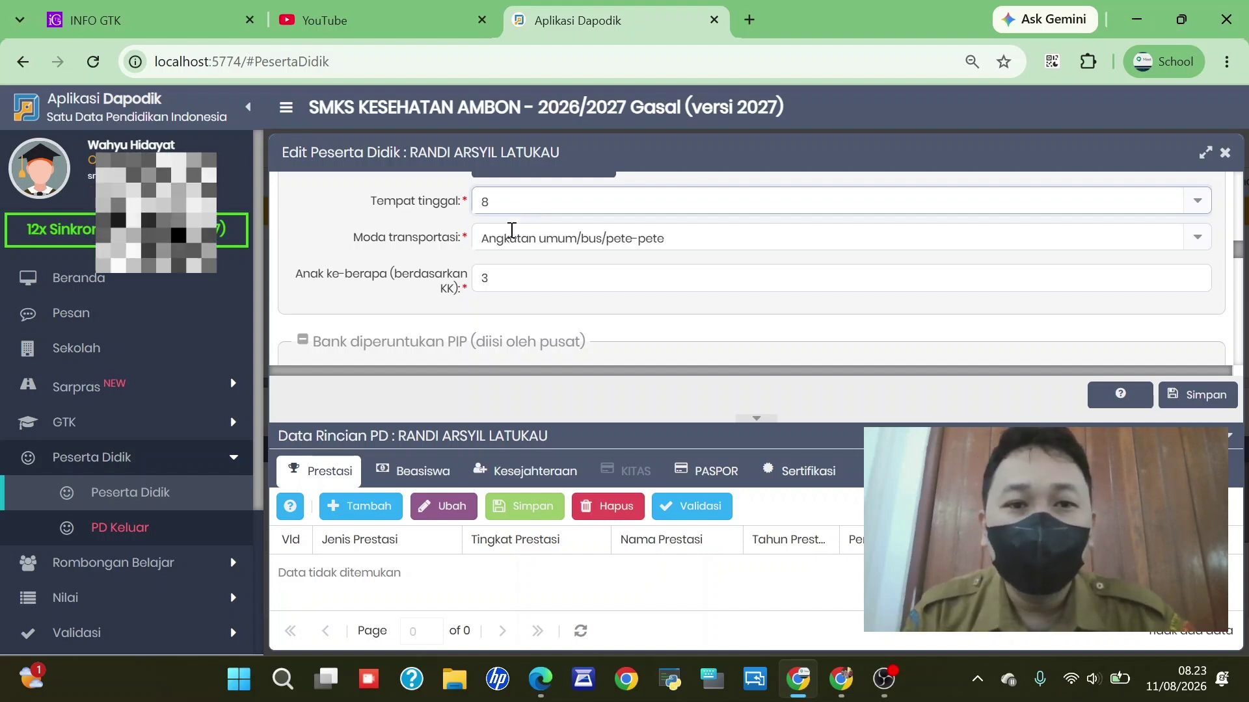
pyautogui.click(531, 201)
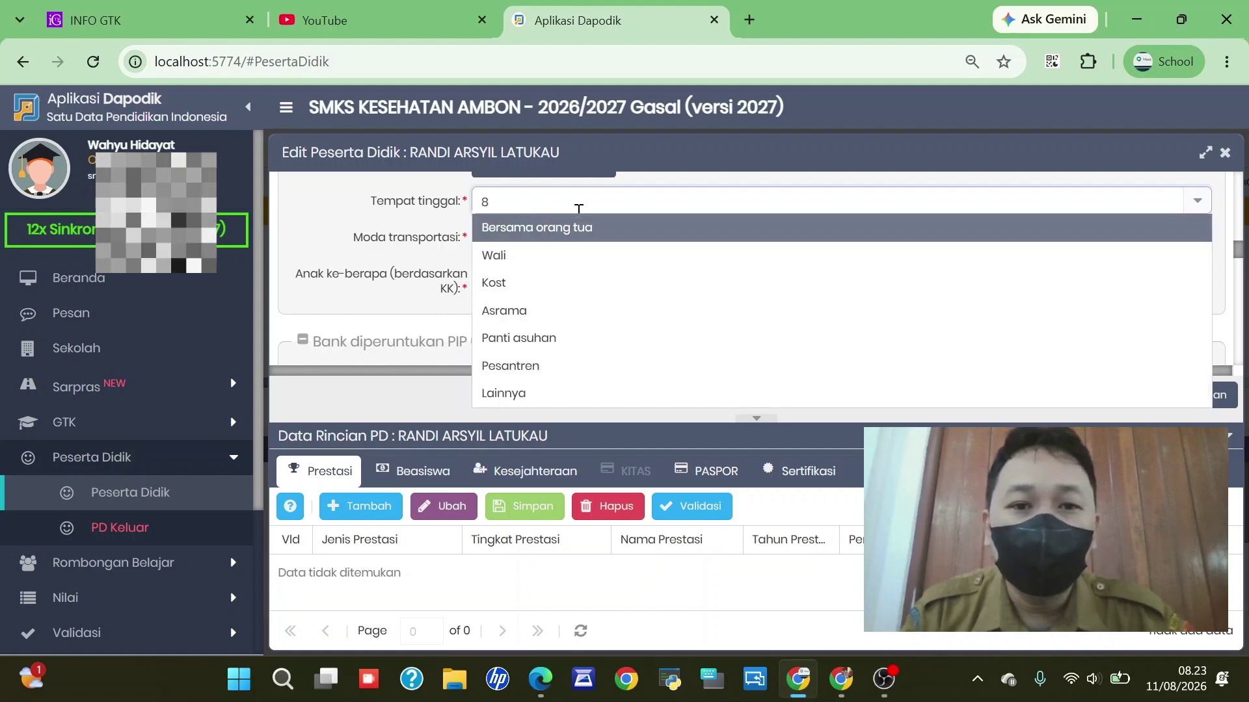
pyautogui.click(546, 232)
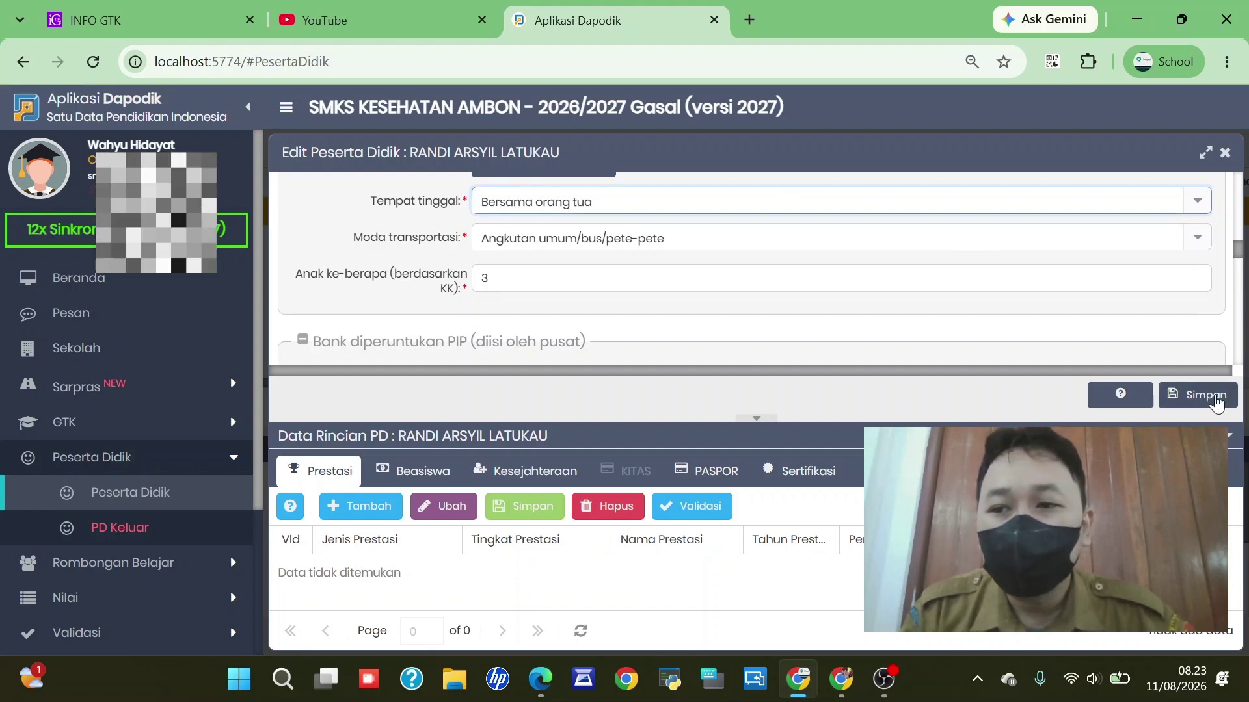
pyautogui.click(1216, 403)
pyautogui.click(624, 434)
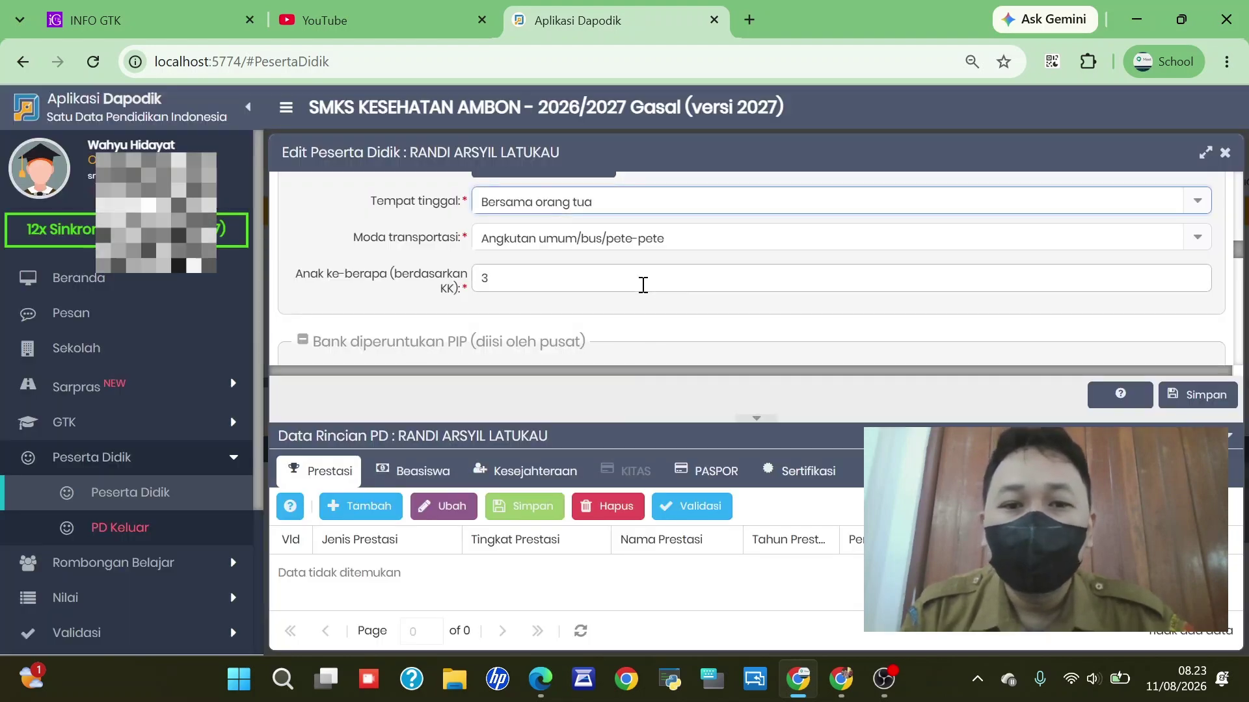
# - Clear the invalid dash from the Nomor HP field in the student's Kontak section
pyautogui.scroll(-10, 642, 285)
pyautogui.scroll(-1, 641, 281)
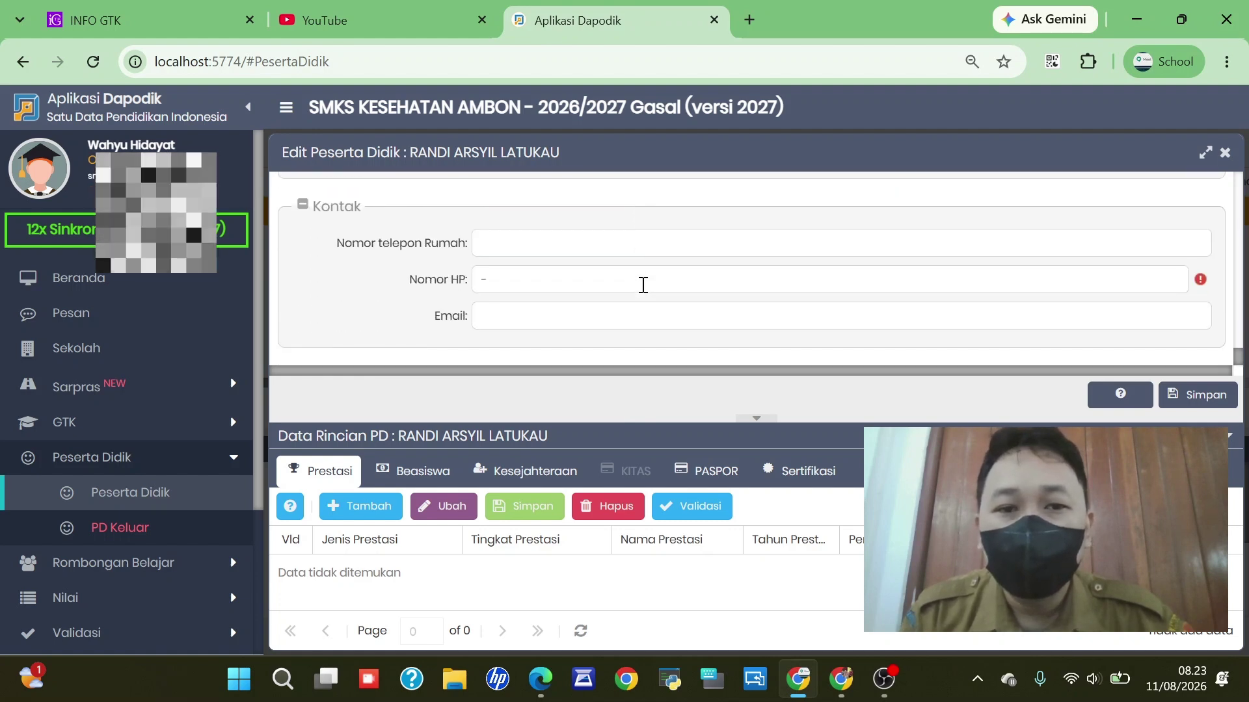
pyautogui.click(635, 279)
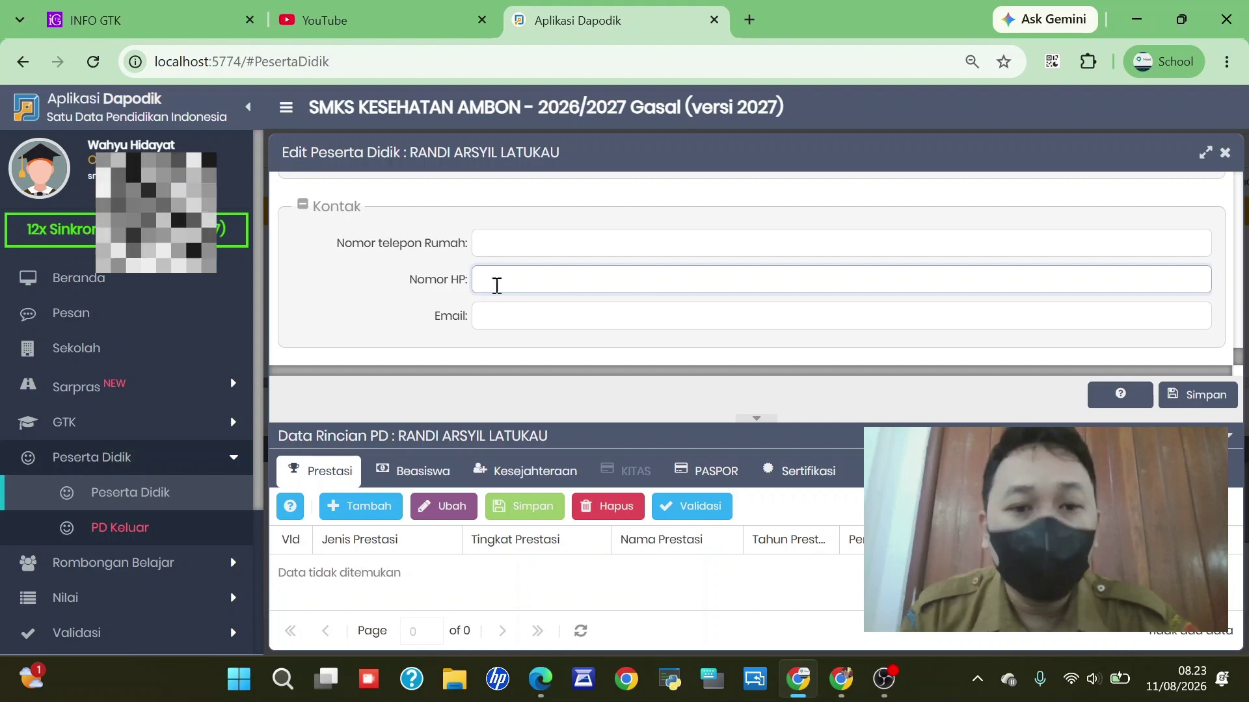
# - Remove the "netra (A)" entry from Berkebutuhan khusus in the student's personal data
pyautogui.scroll(3, 537, 271)
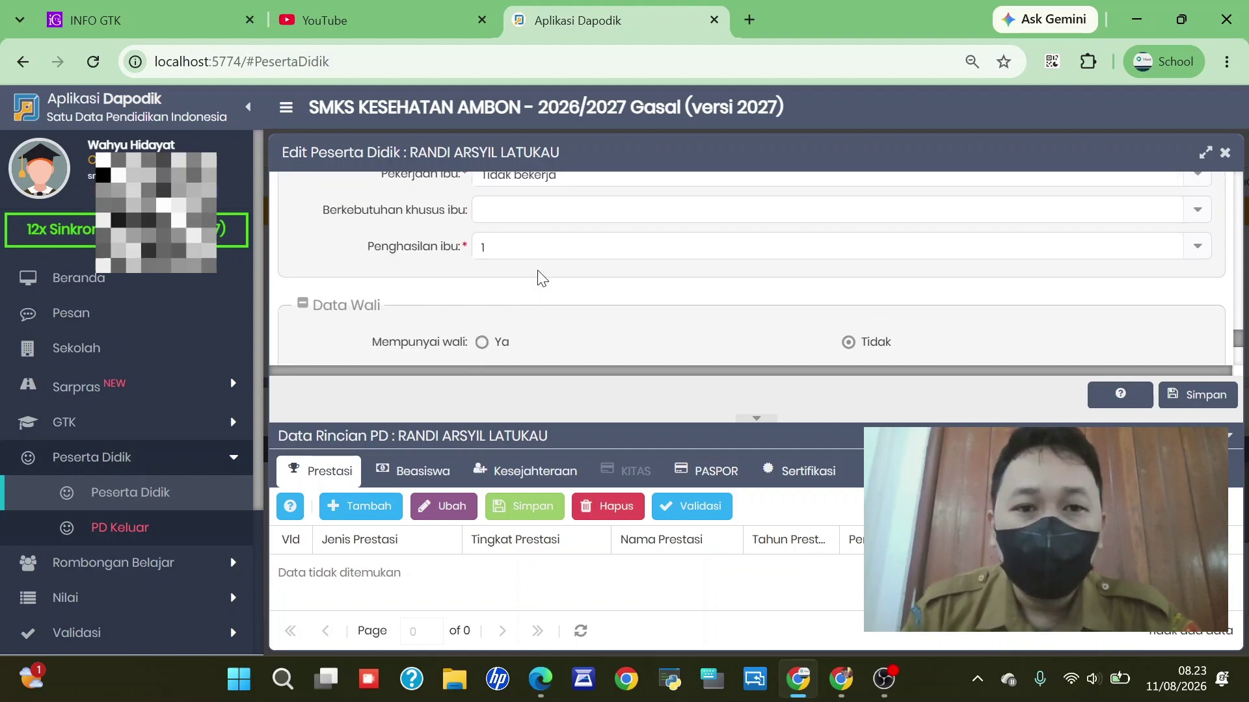
pyautogui.scroll(-3, 537, 278)
pyautogui.scroll(6, 552, 282)
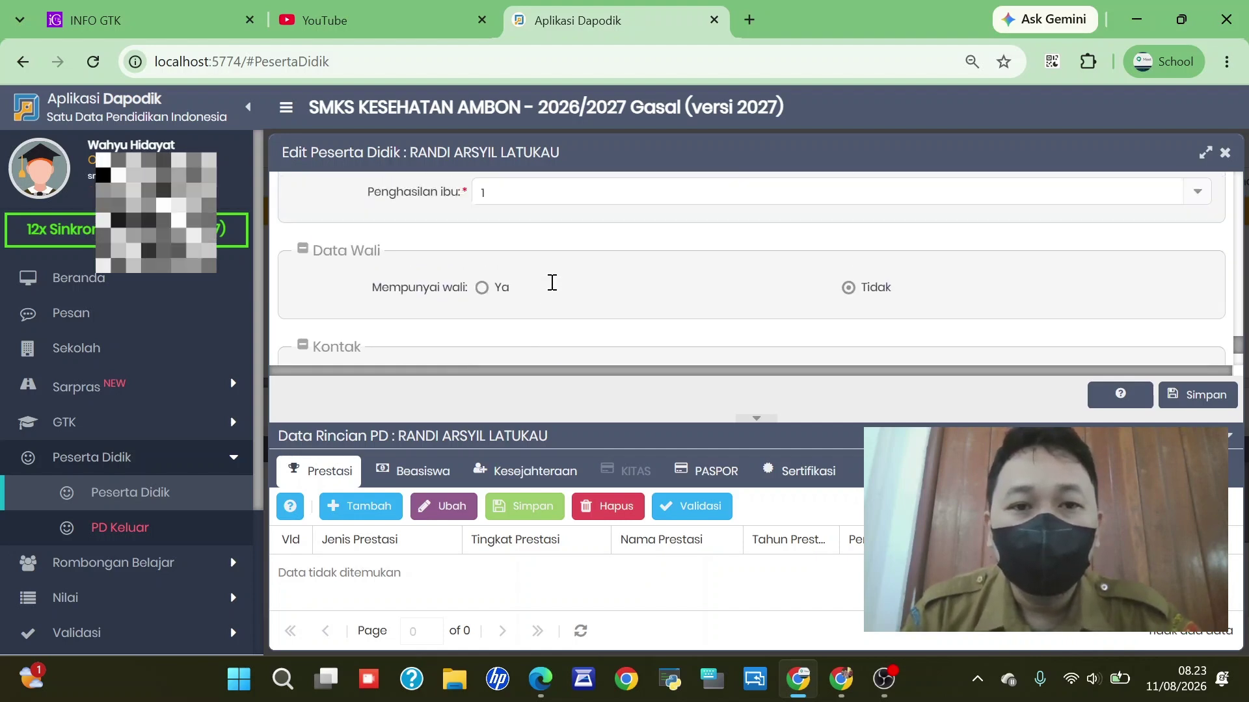
pyautogui.scroll(8, 552, 282)
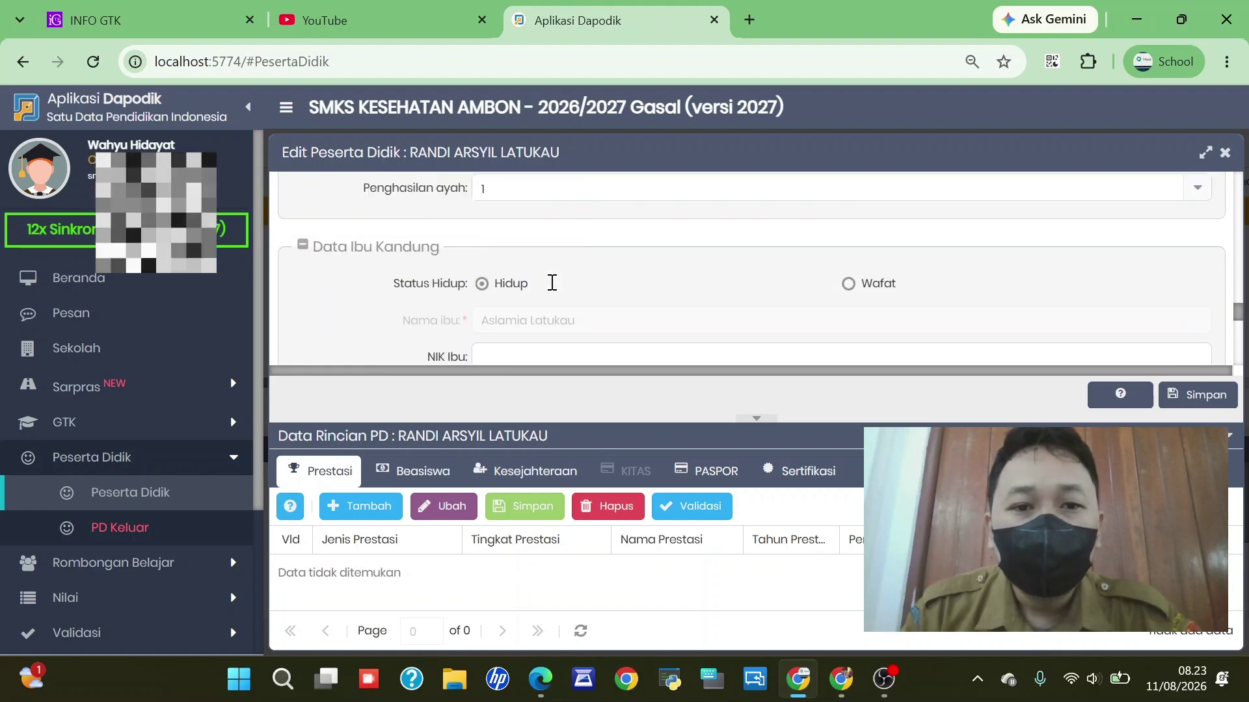
pyautogui.scroll(8, 552, 286)
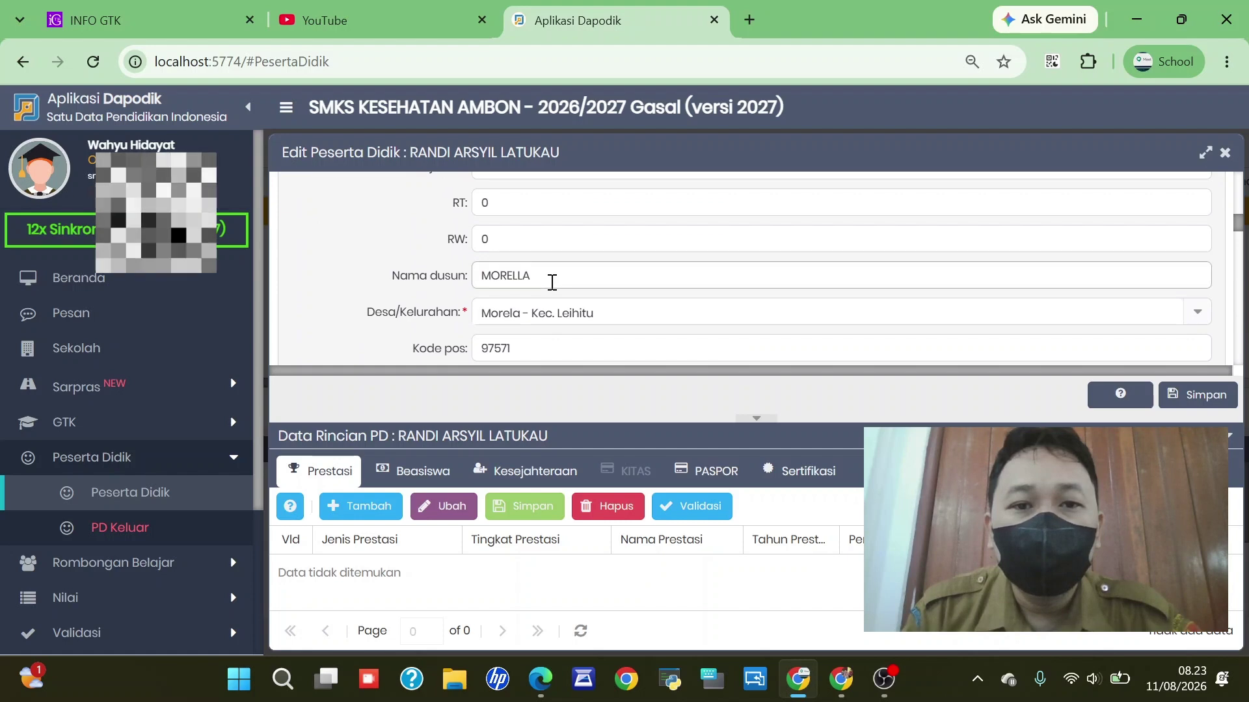
pyautogui.scroll(3, 552, 282)
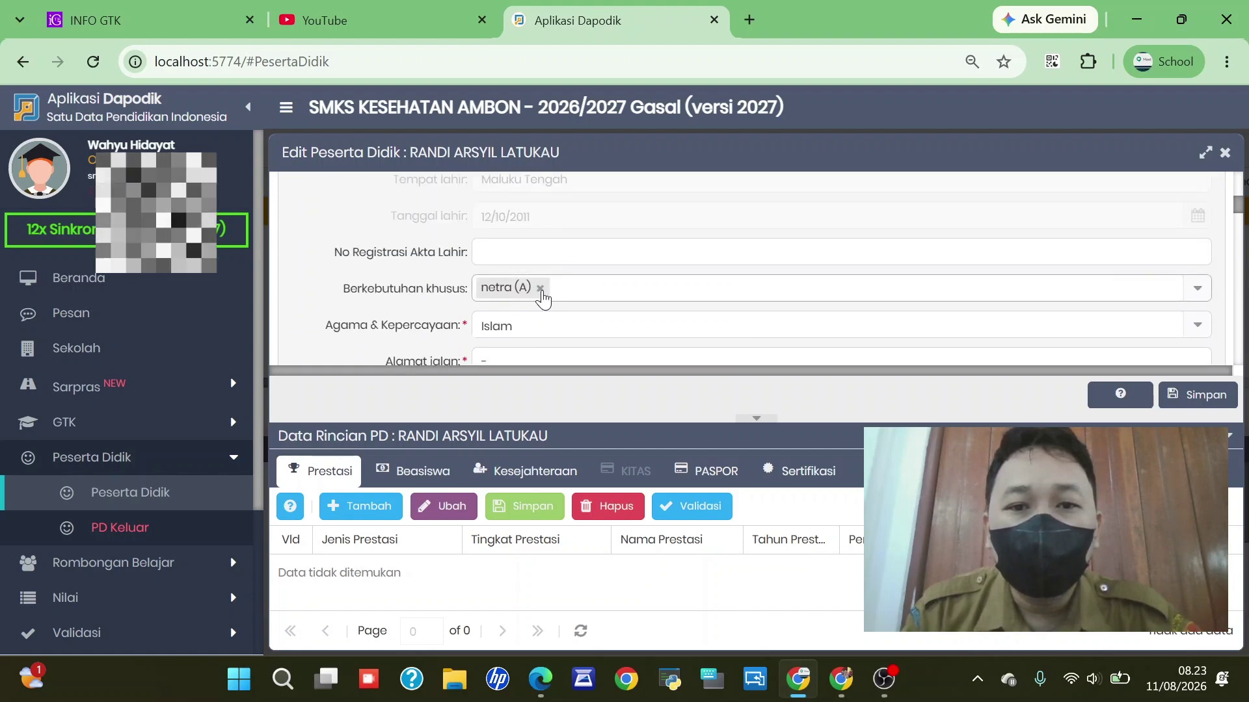
pyautogui.click(542, 289)
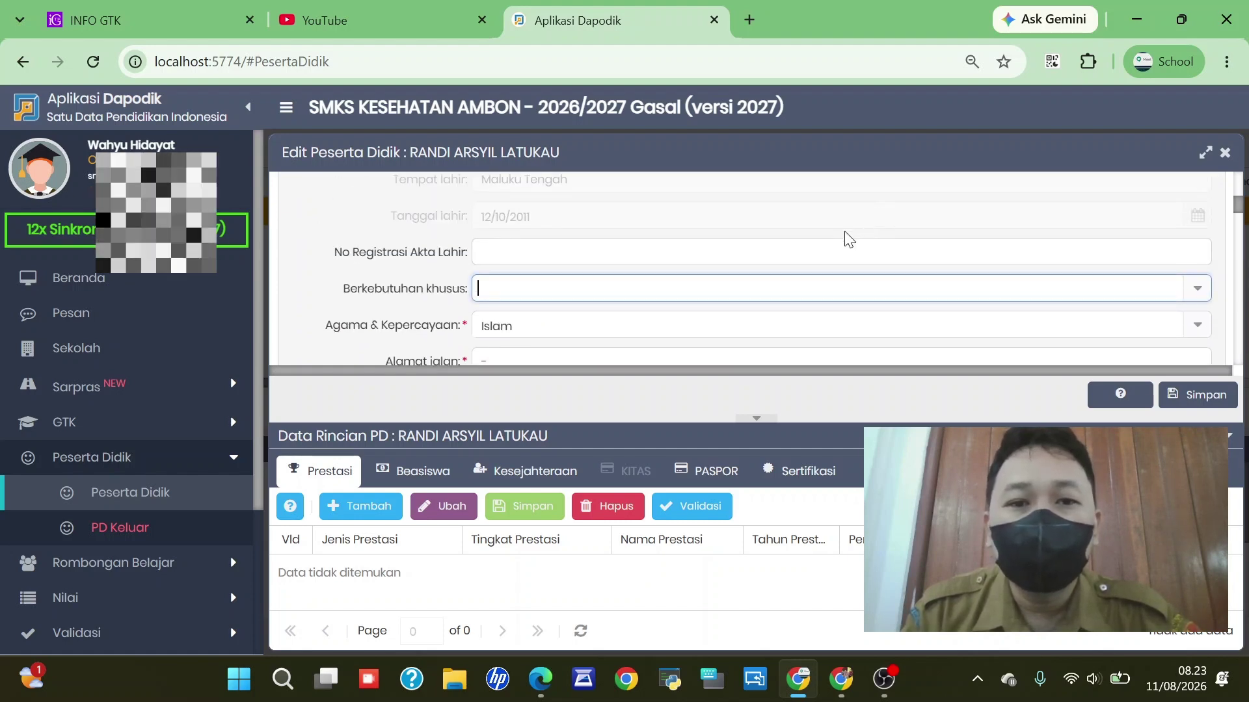
# - Replace the dash in Alamat jalan with the student's address and save the record
pyautogui.scroll(2, 848, 236)
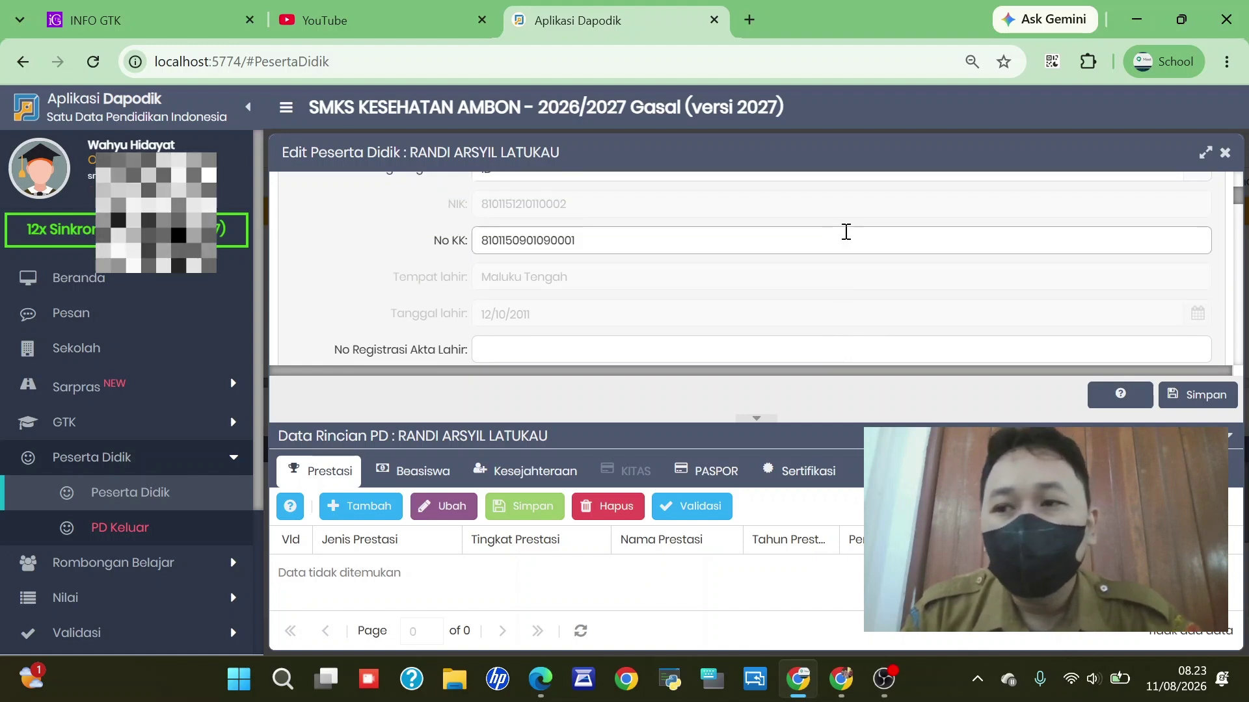
pyautogui.scroll(3, 843, 233)
pyautogui.scroll(-8, 845, 241)
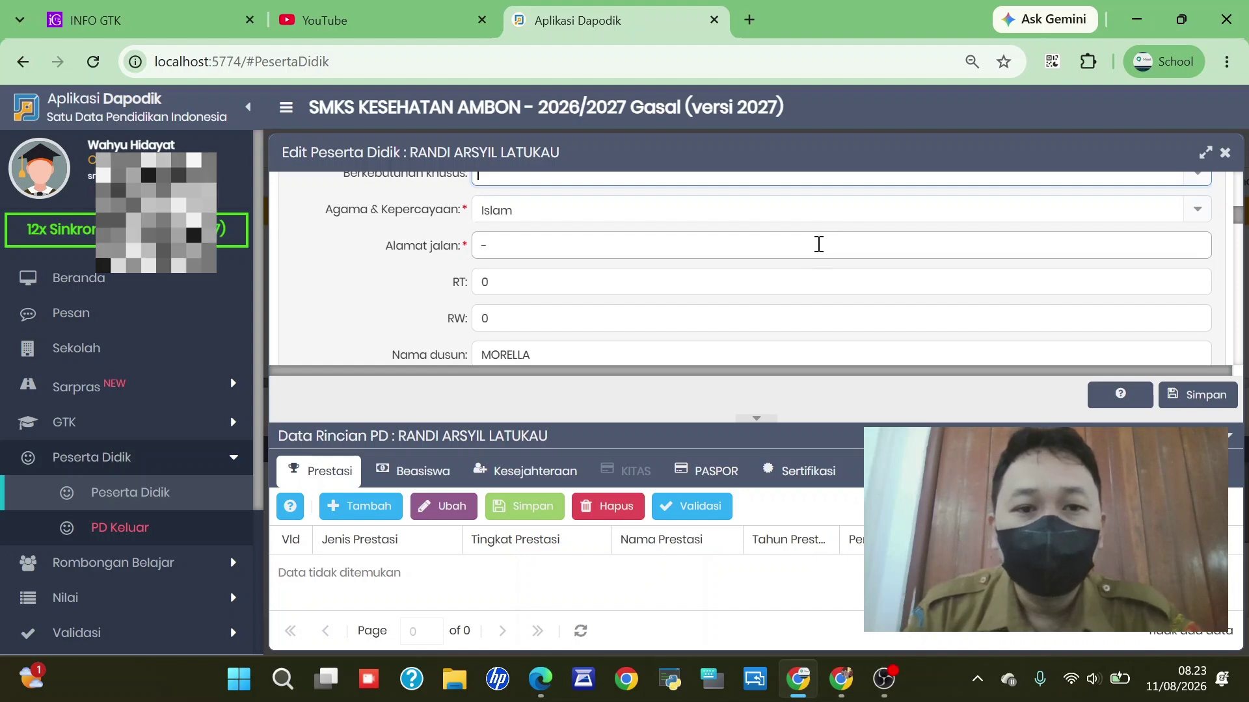
pyautogui.click(727, 250)
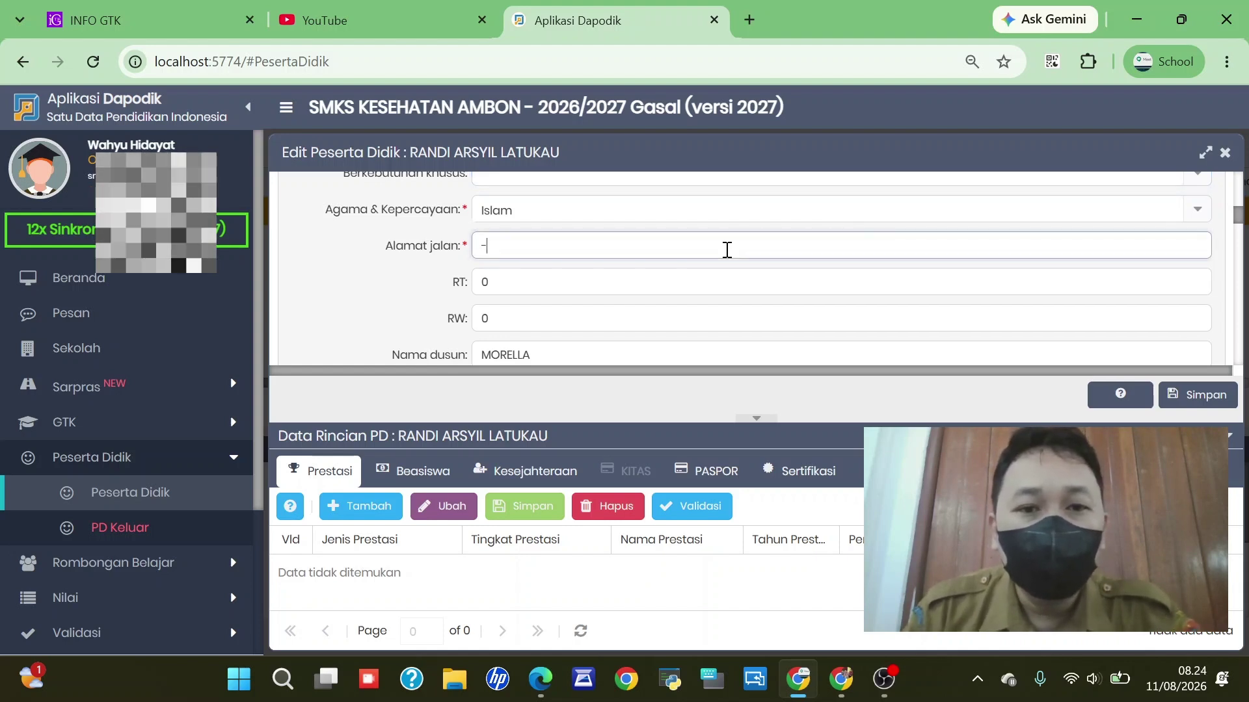
pyautogui.doubleClick(473, 245)
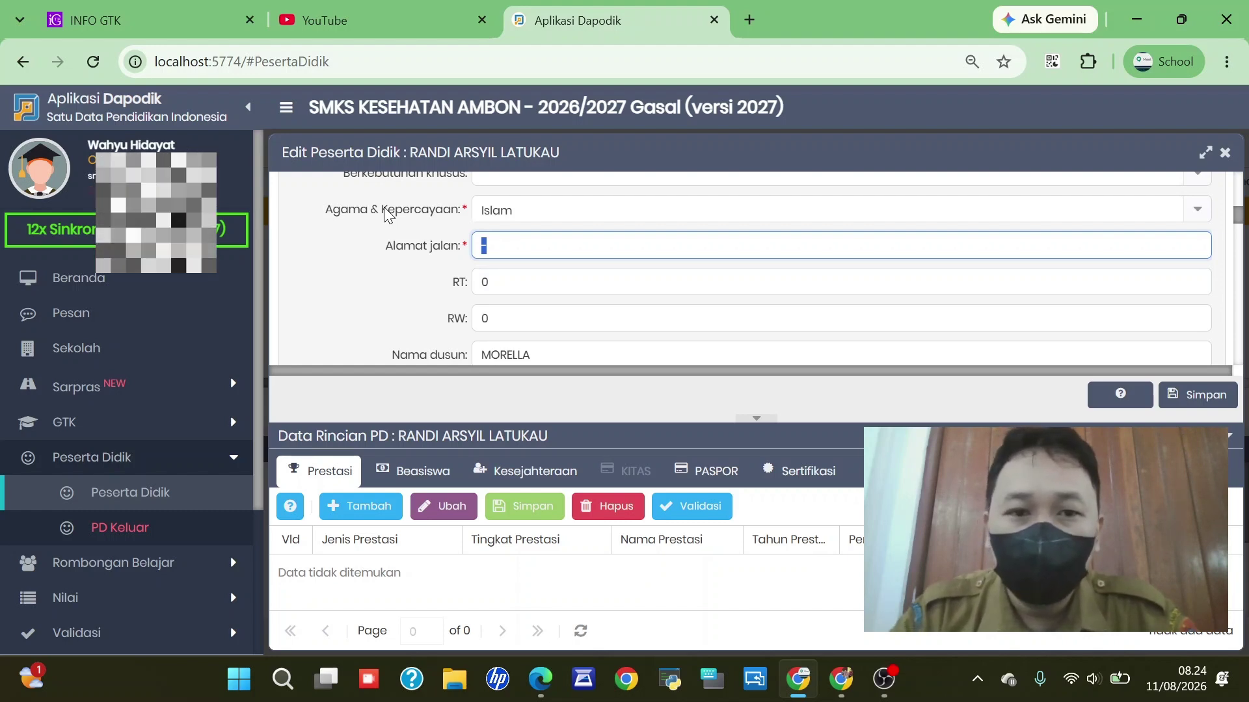
pyautogui.press('BackSpace')
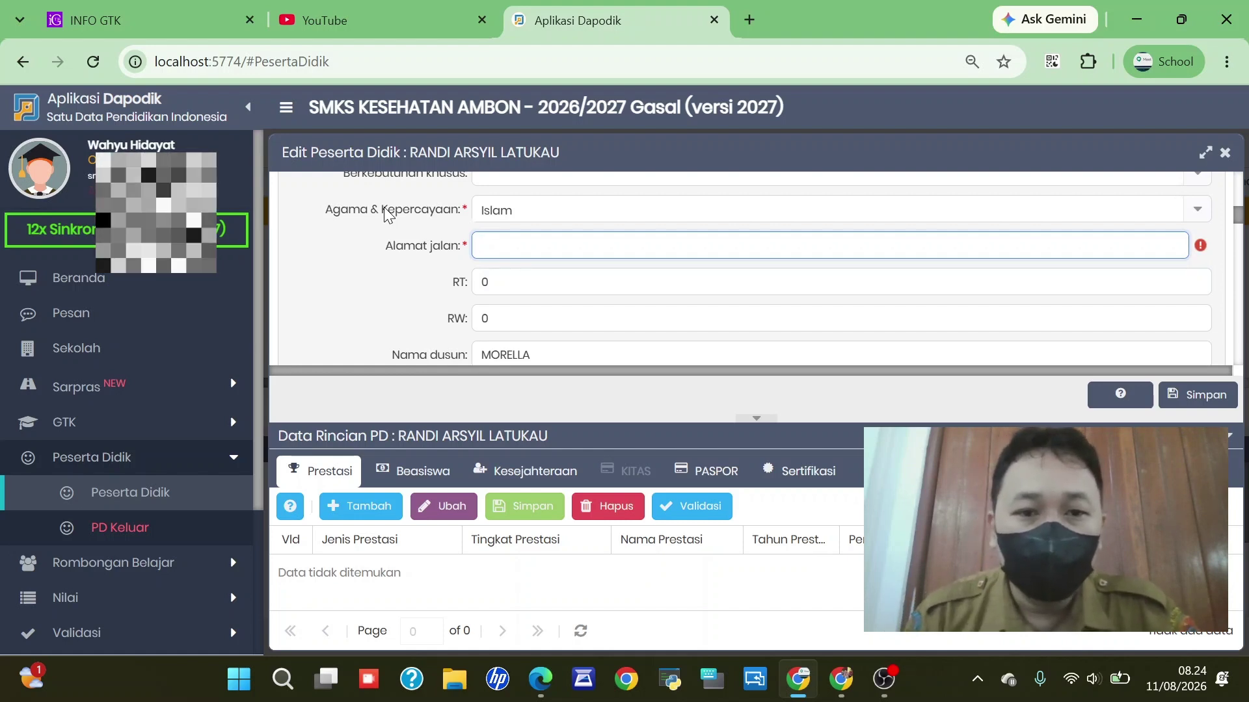
pyautogui.write('Morela')
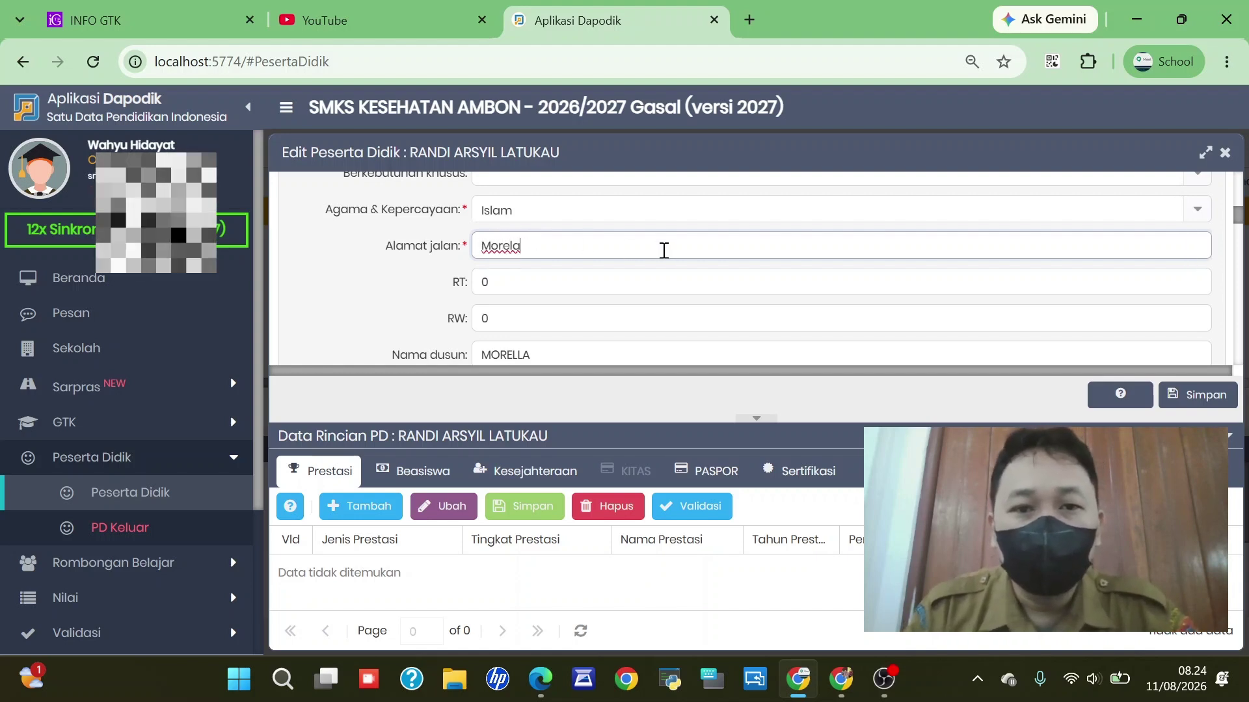
pyautogui.click(514, 247)
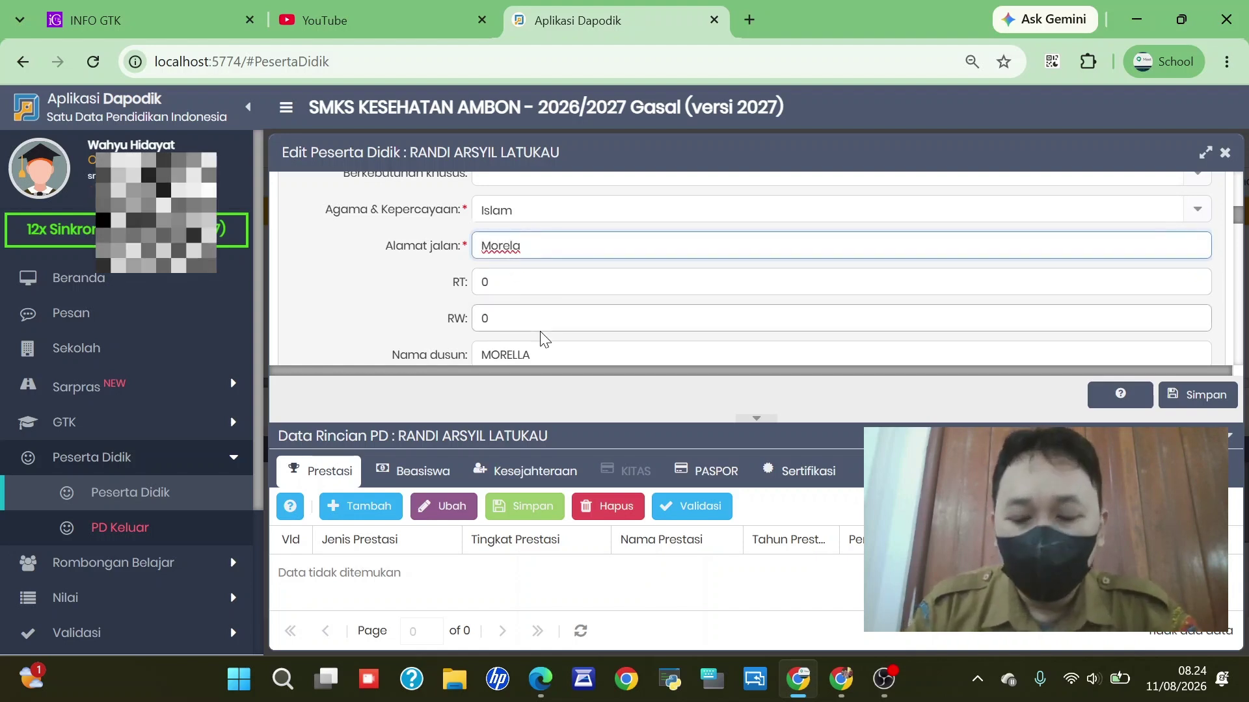
pyautogui.write('l')
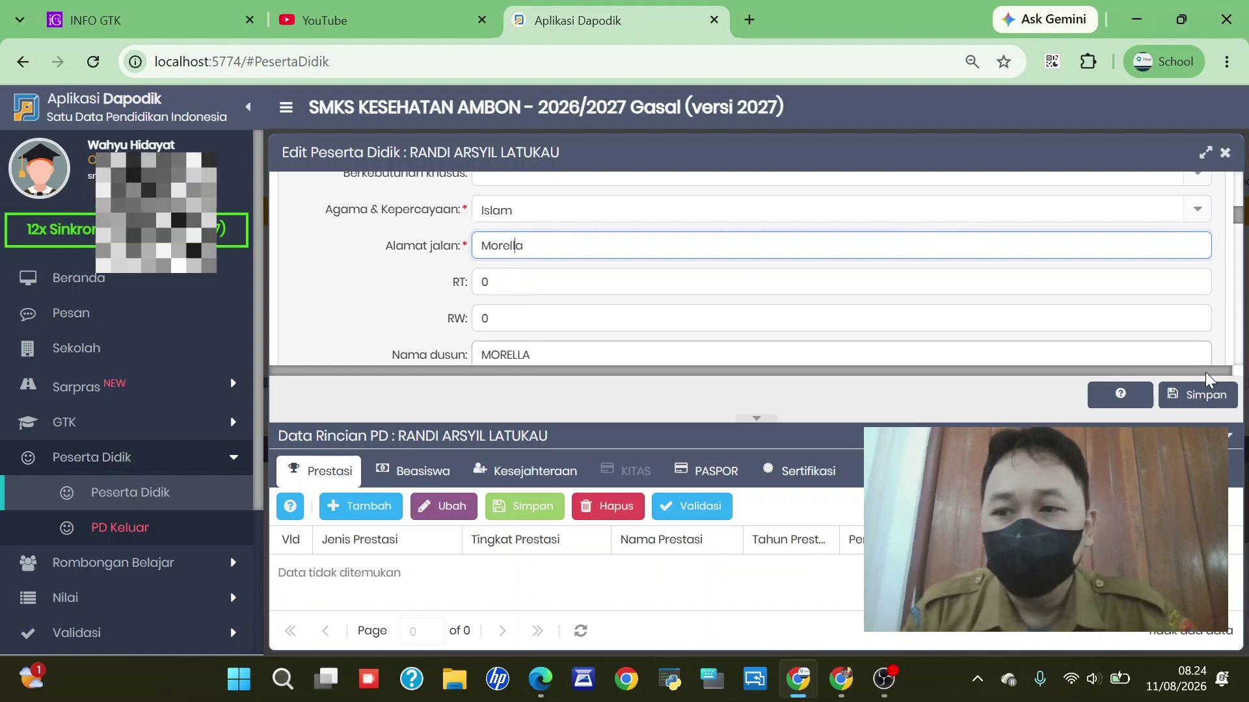
pyautogui.click(1206, 399)
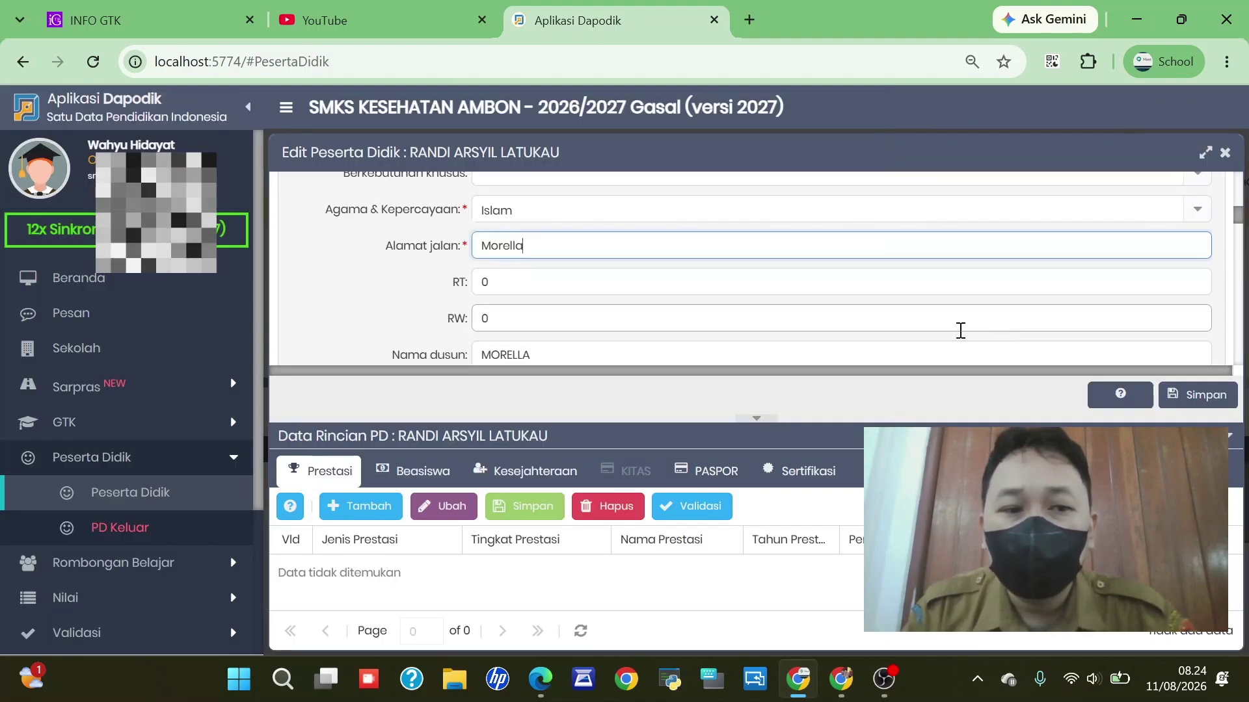
# - Open Validasi Lokal and refresh the Referensi results to check the student's remaining invalid entries
pyautogui.scroll(-3, 189, 455)
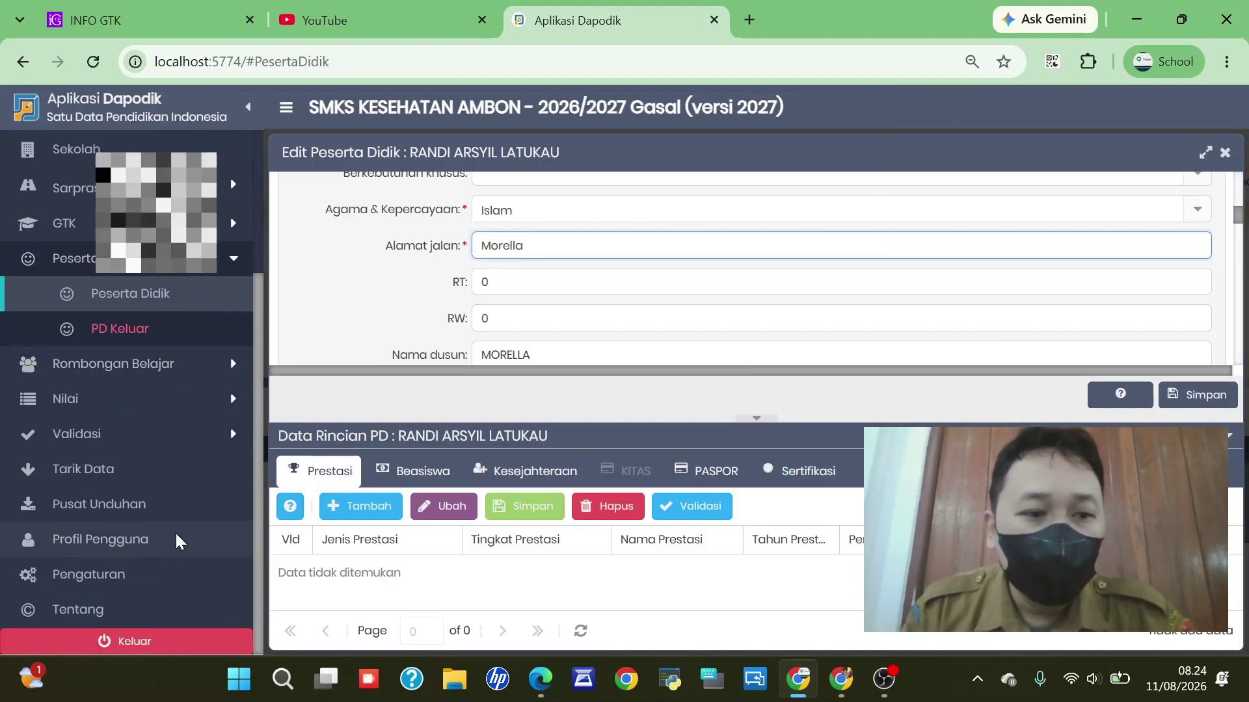
pyautogui.click(176, 436)
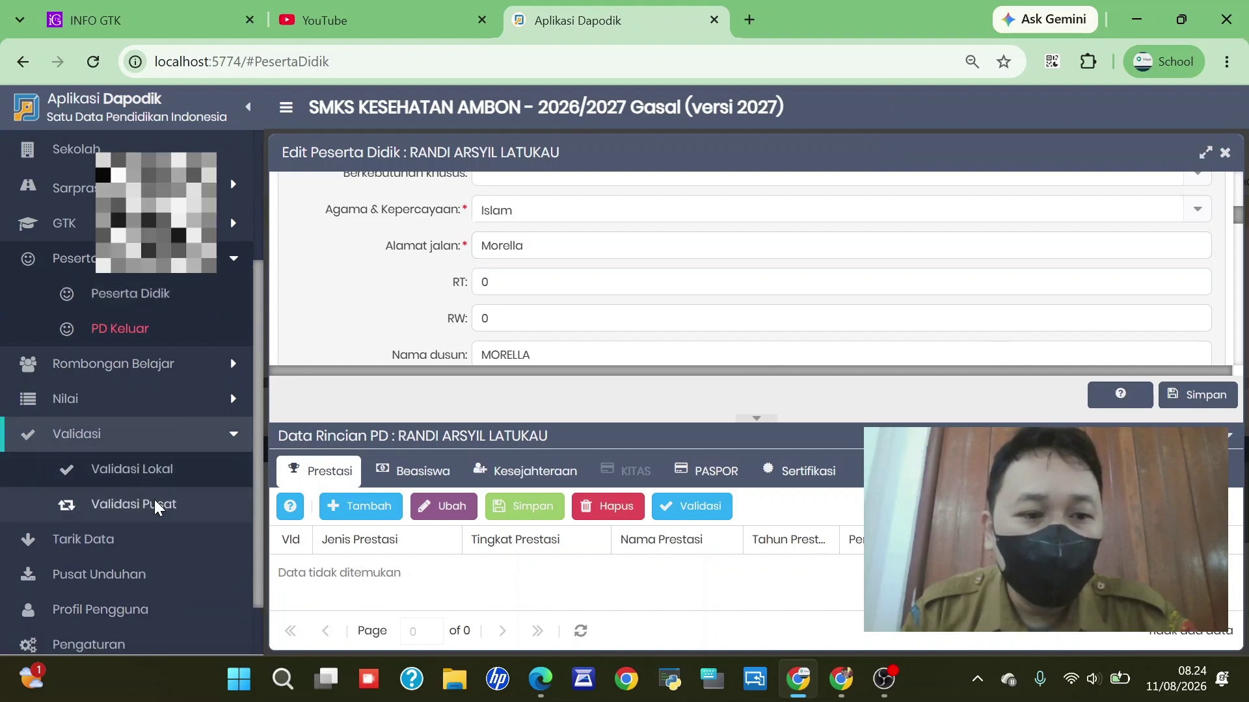
pyautogui.click(154, 502)
pyautogui.click(155, 455)
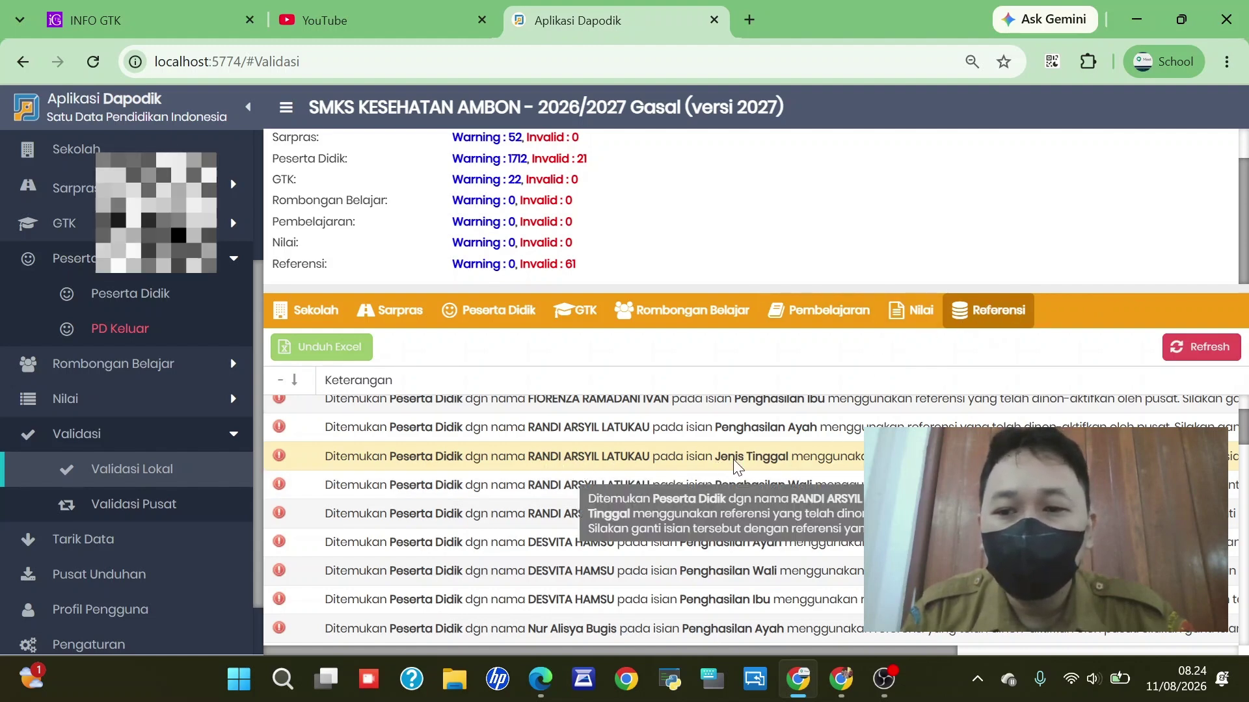
pyautogui.click(1208, 346)
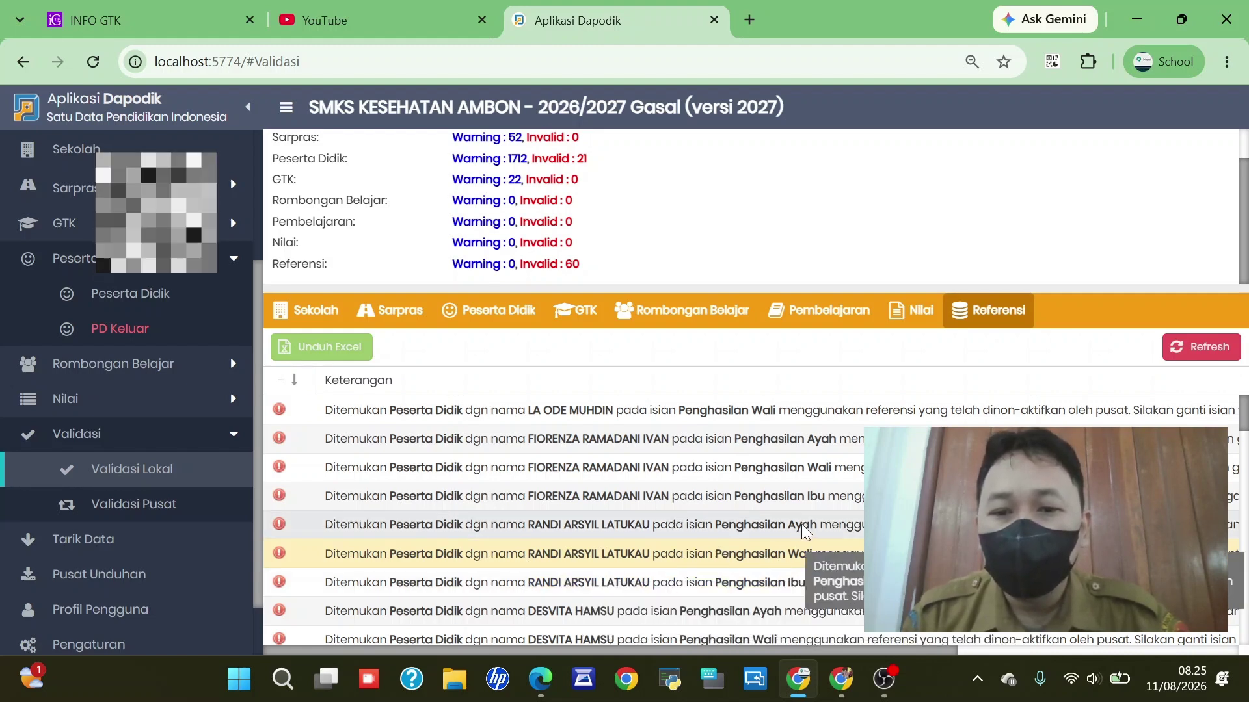
pyautogui.scroll(-3, 802, 524)
pyautogui.scroll(3, 824, 463)
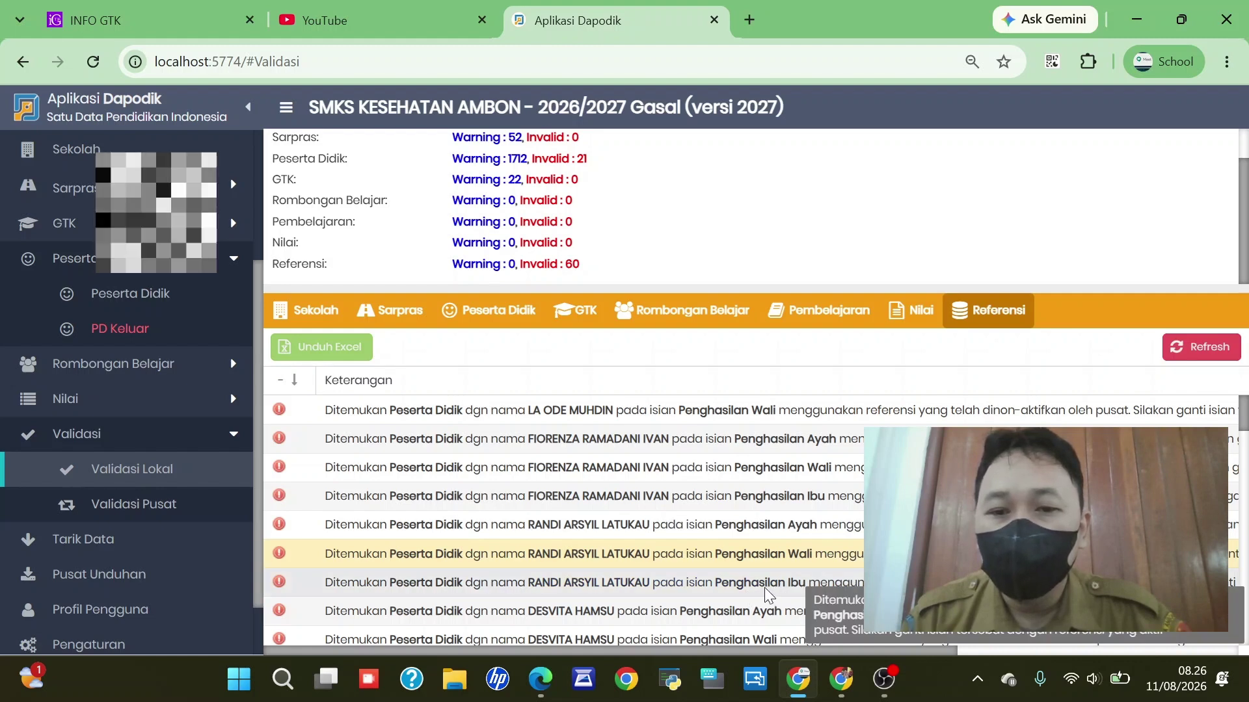
# - Return to the student's edit form and set Penghasilan ayah to "Kurang dari Rp. 500,000" in the father's data
pyautogui.click(149, 294)
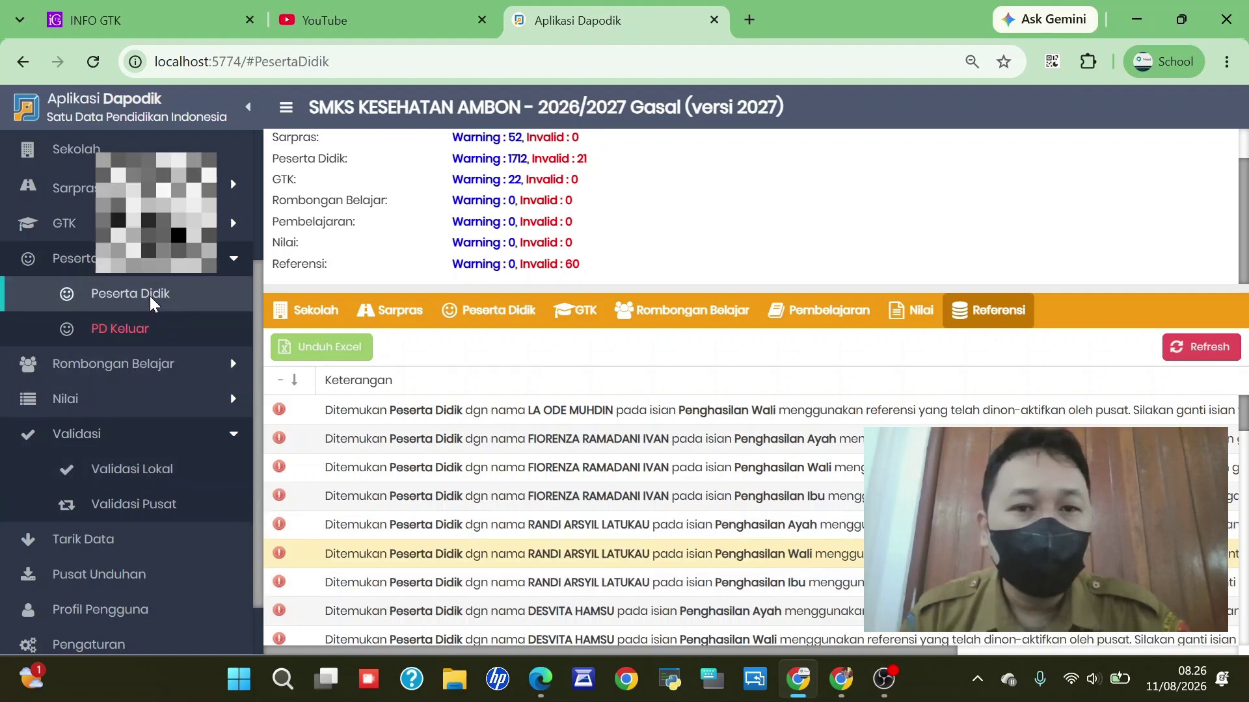
pyautogui.scroll(5, 769, 288)
pyautogui.scroll(2, 769, 288)
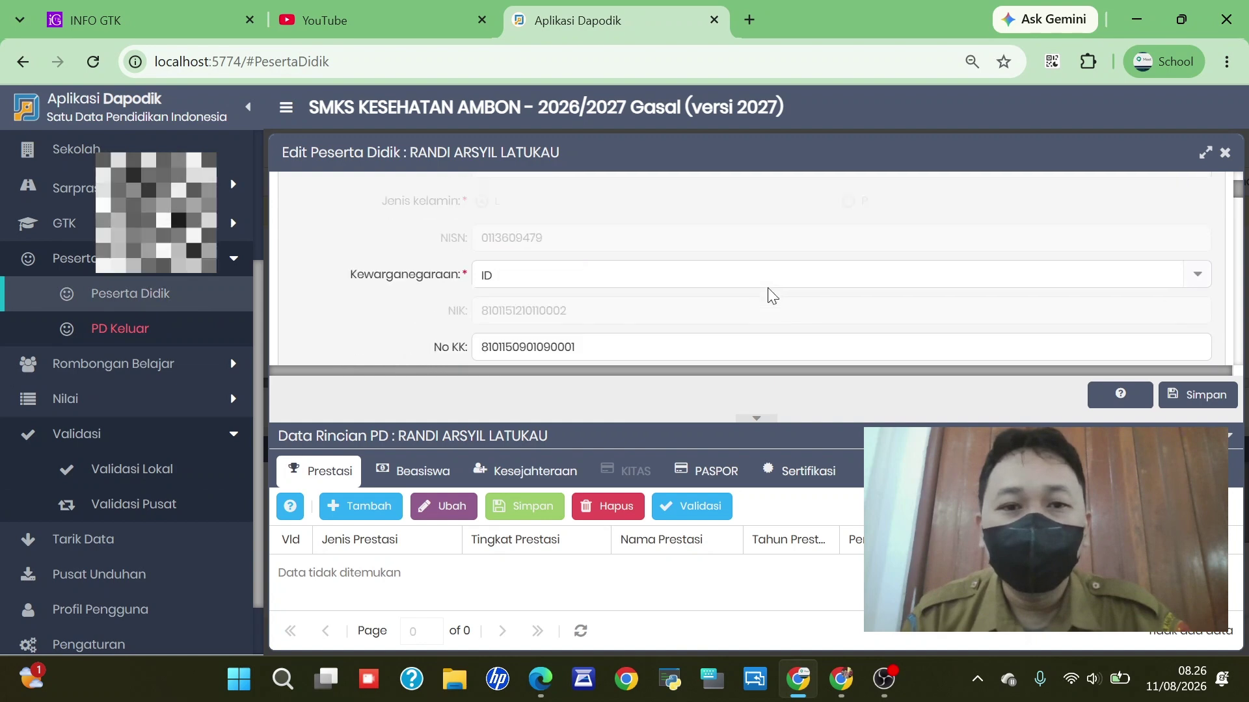
pyautogui.scroll(-10, 780, 281)
pyautogui.scroll(-6, 780, 279)
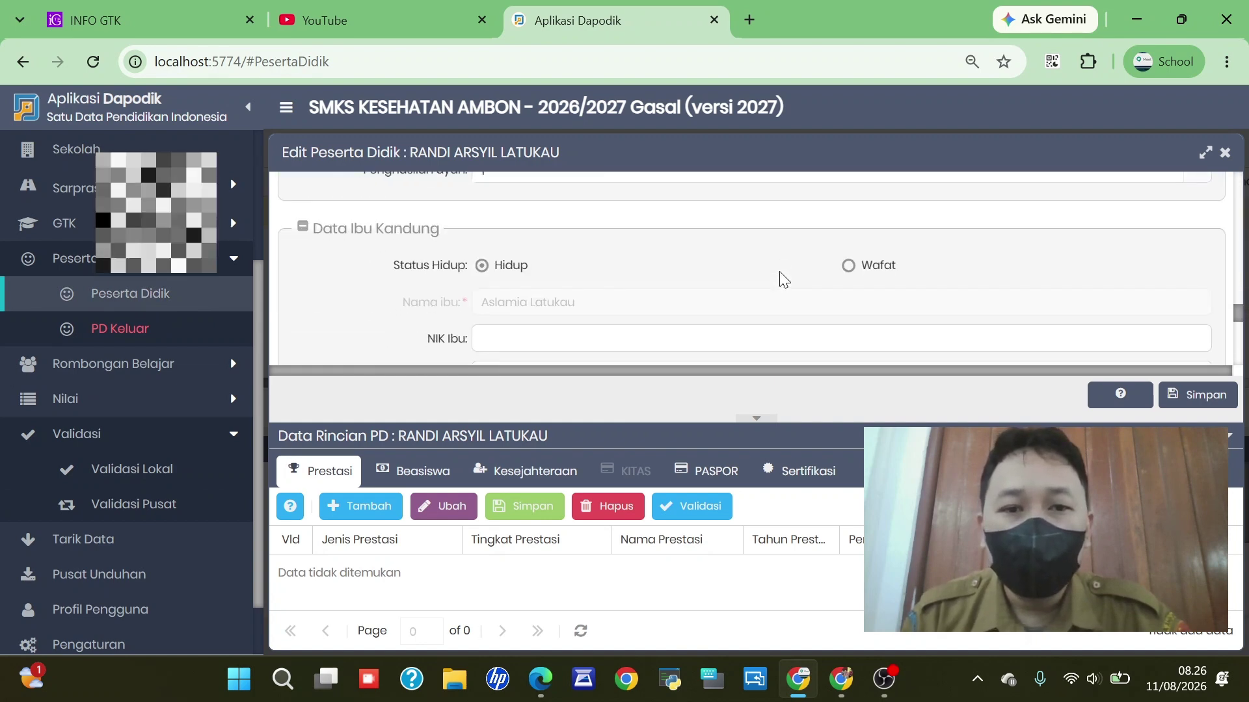
pyautogui.scroll(3, 781, 279)
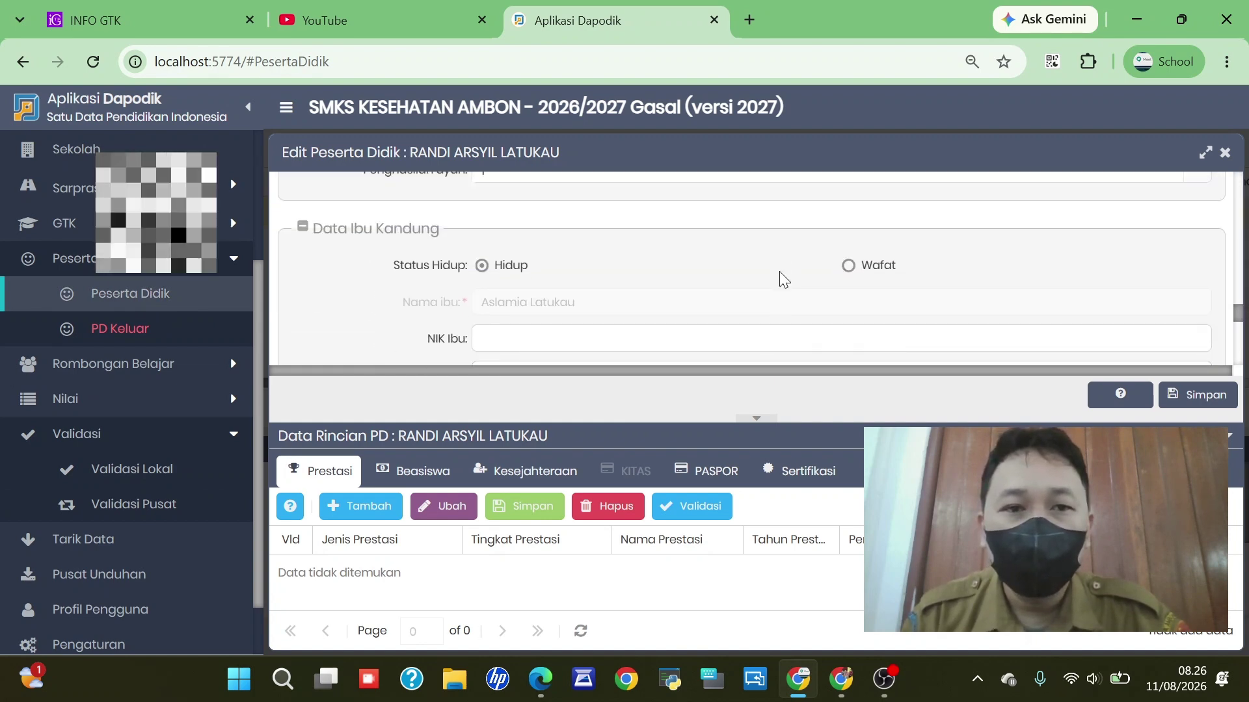
pyautogui.scroll(5, 779, 272)
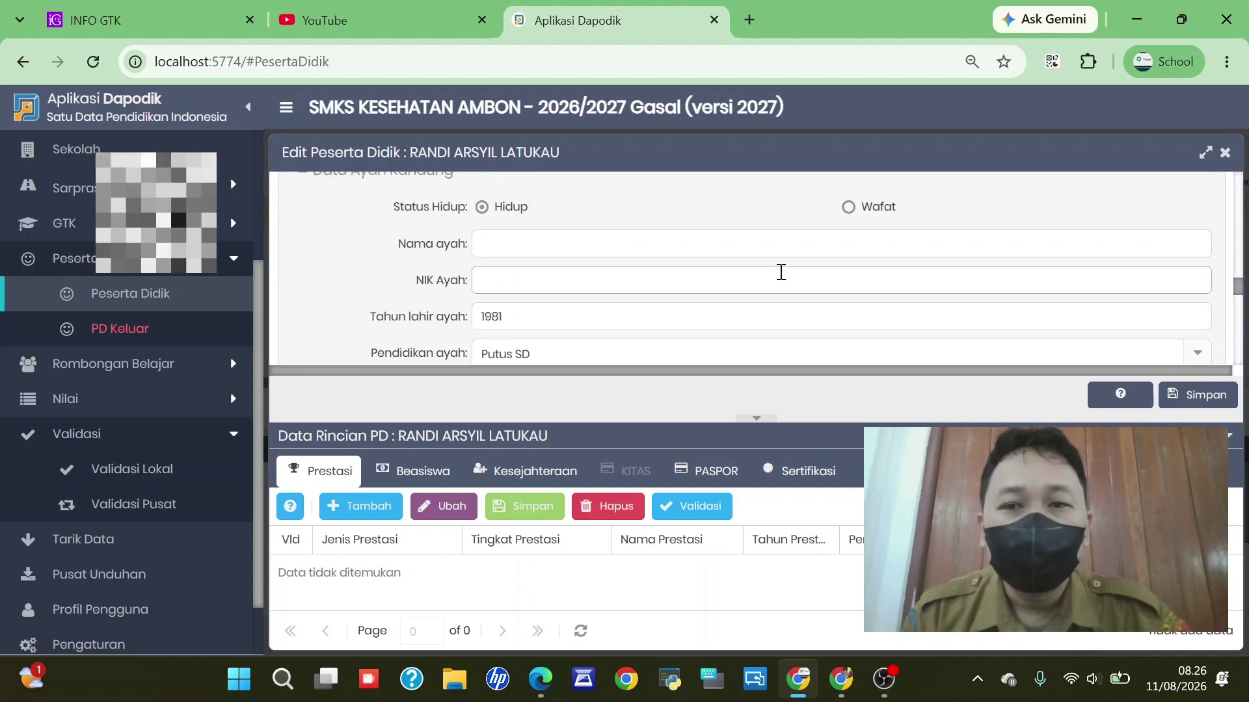
pyautogui.scroll(-4, 782, 276)
pyautogui.scroll(1, 780, 272)
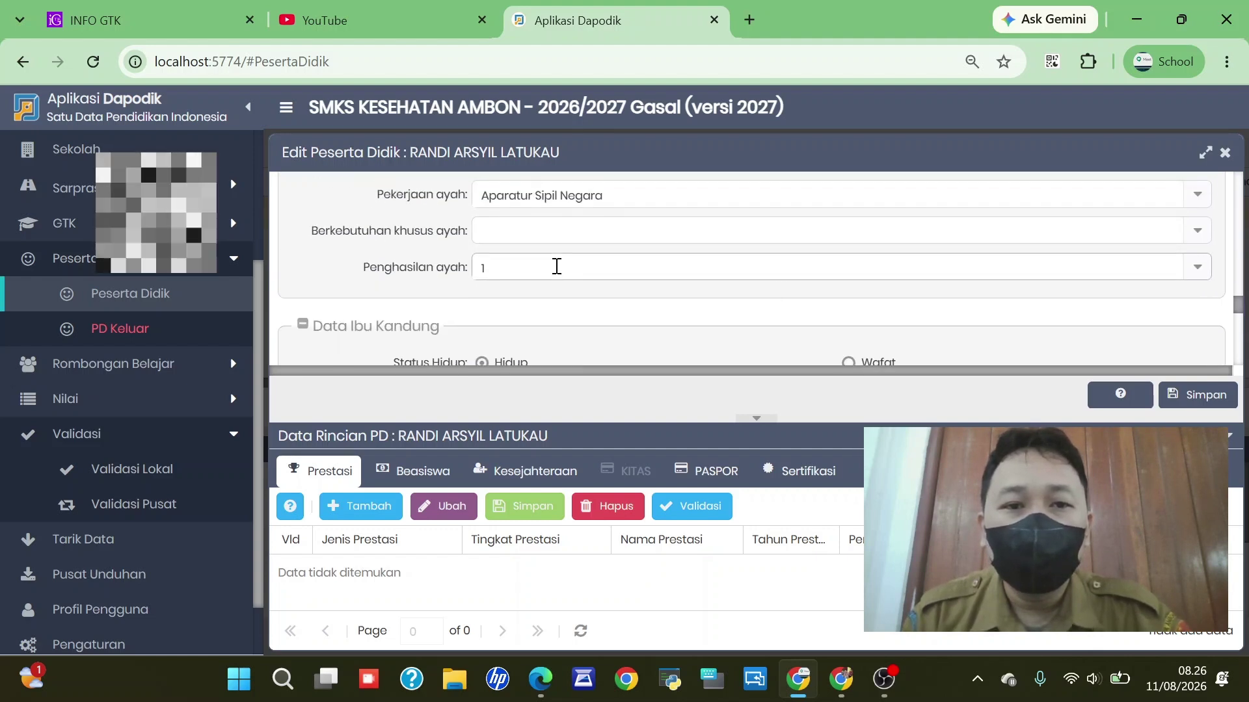
pyautogui.click(556, 267)
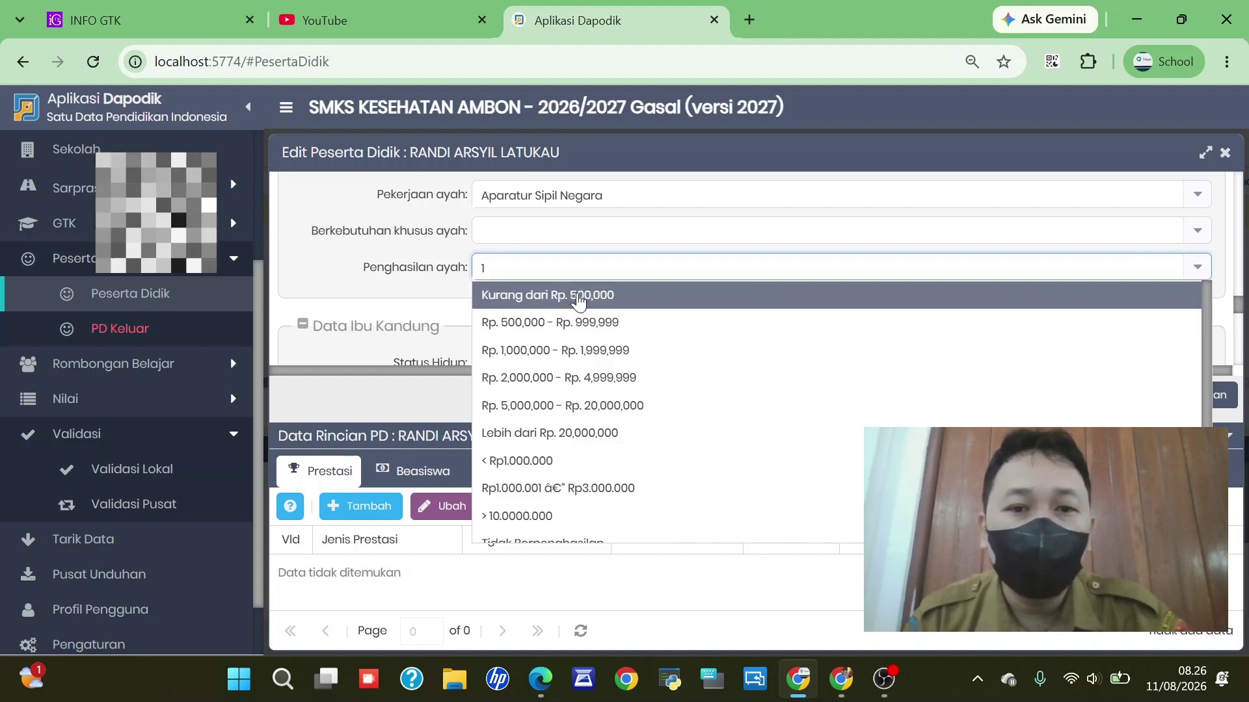
pyautogui.click(550, 306)
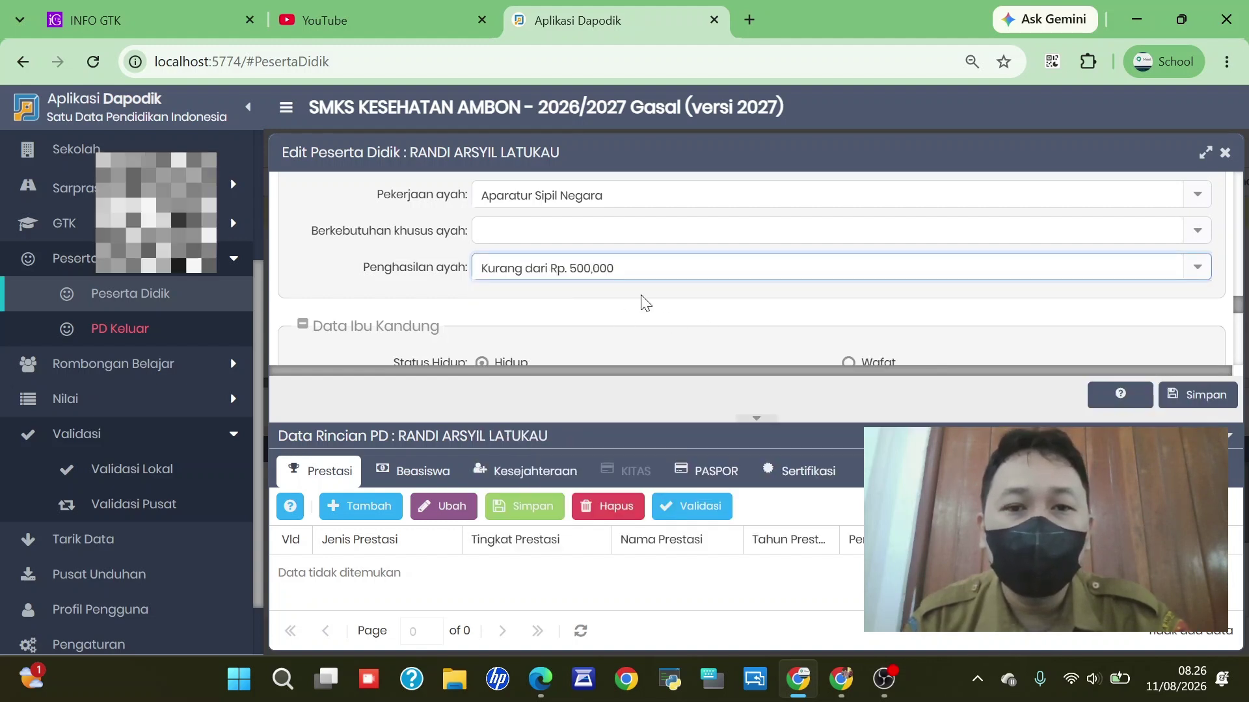
# - Review the available options for Pekerjaan ayah and Pendidikan ayah without changing either field
pyautogui.scroll(2, 613, 205)
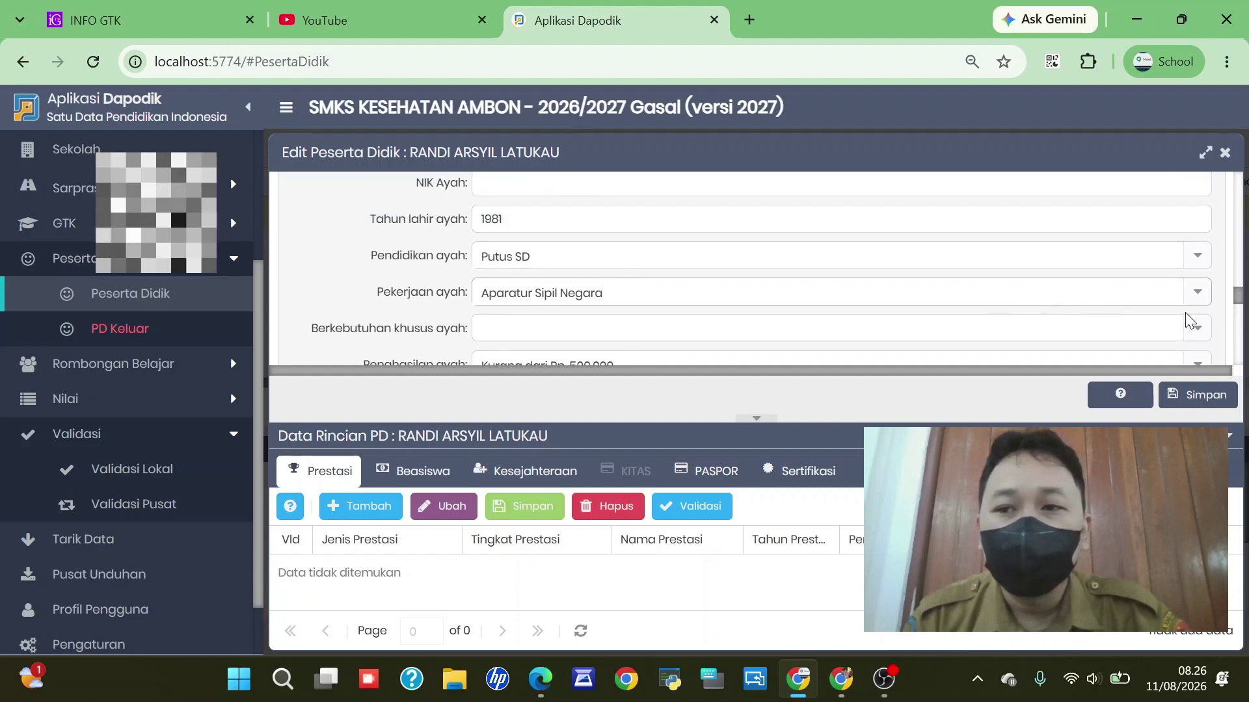
pyautogui.click(1195, 292)
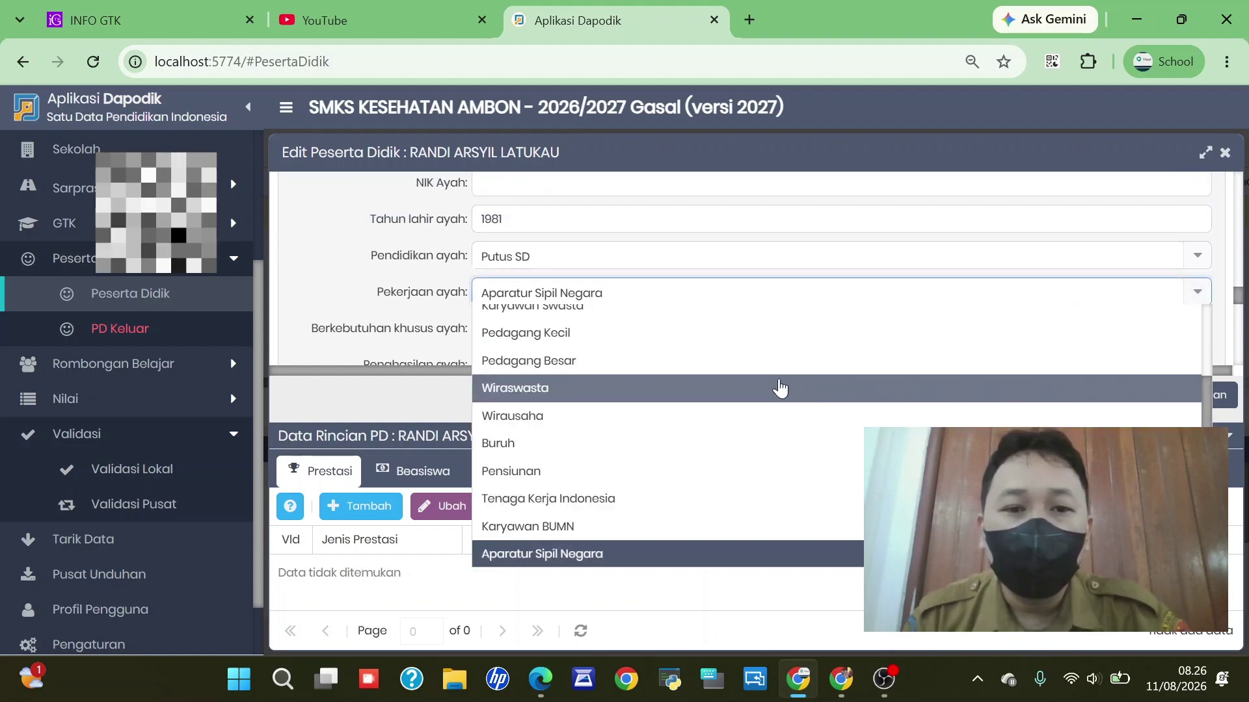
pyautogui.scroll(-2, 779, 388)
pyautogui.scroll(2, 780, 388)
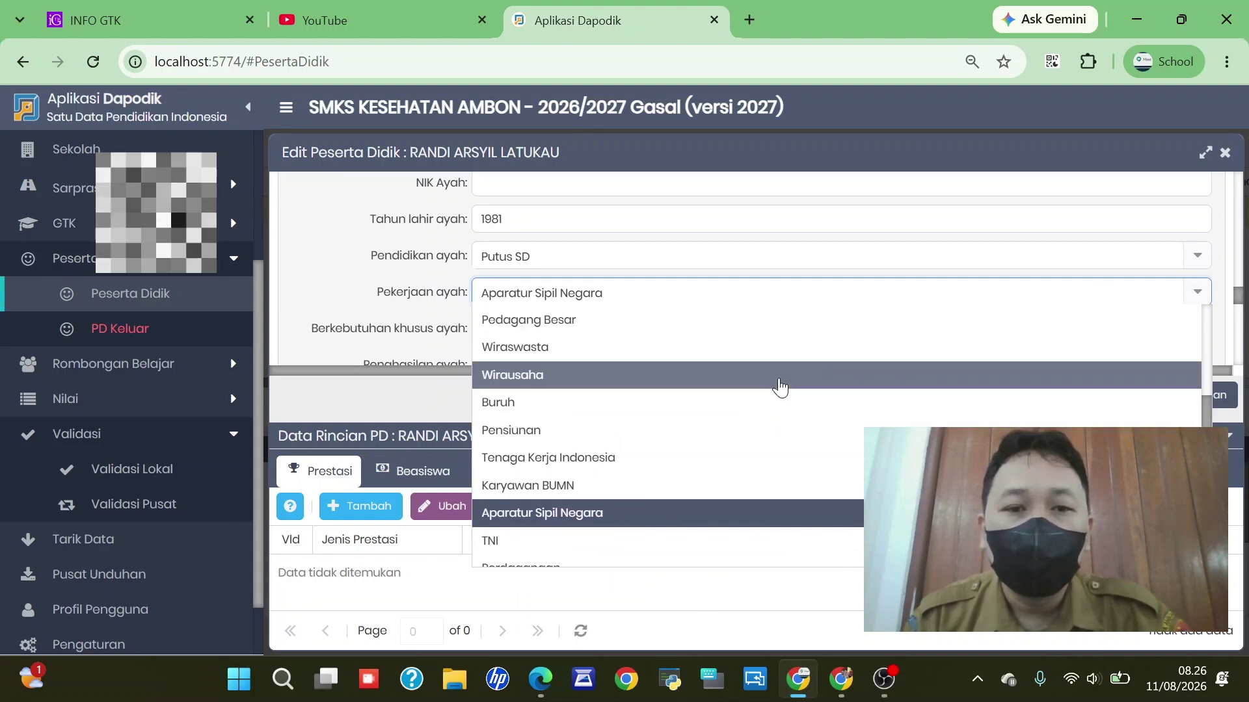
pyautogui.scroll(-2, 780, 386)
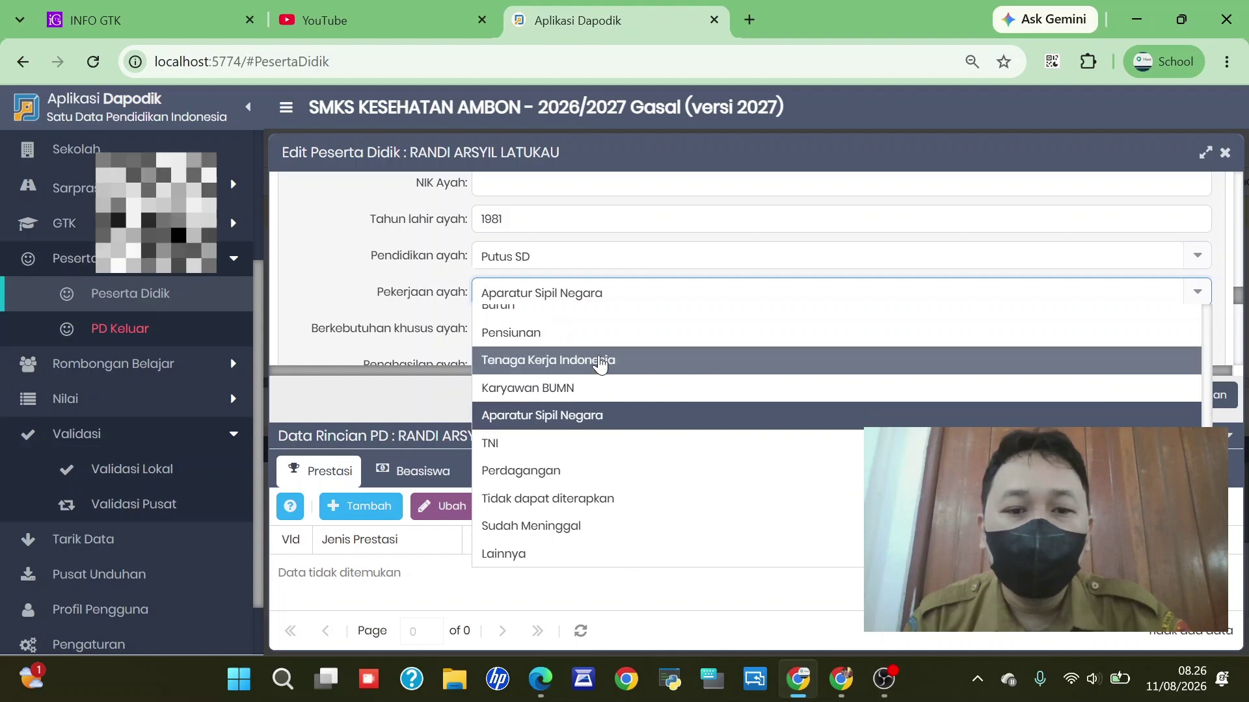
pyautogui.click(294, 267)
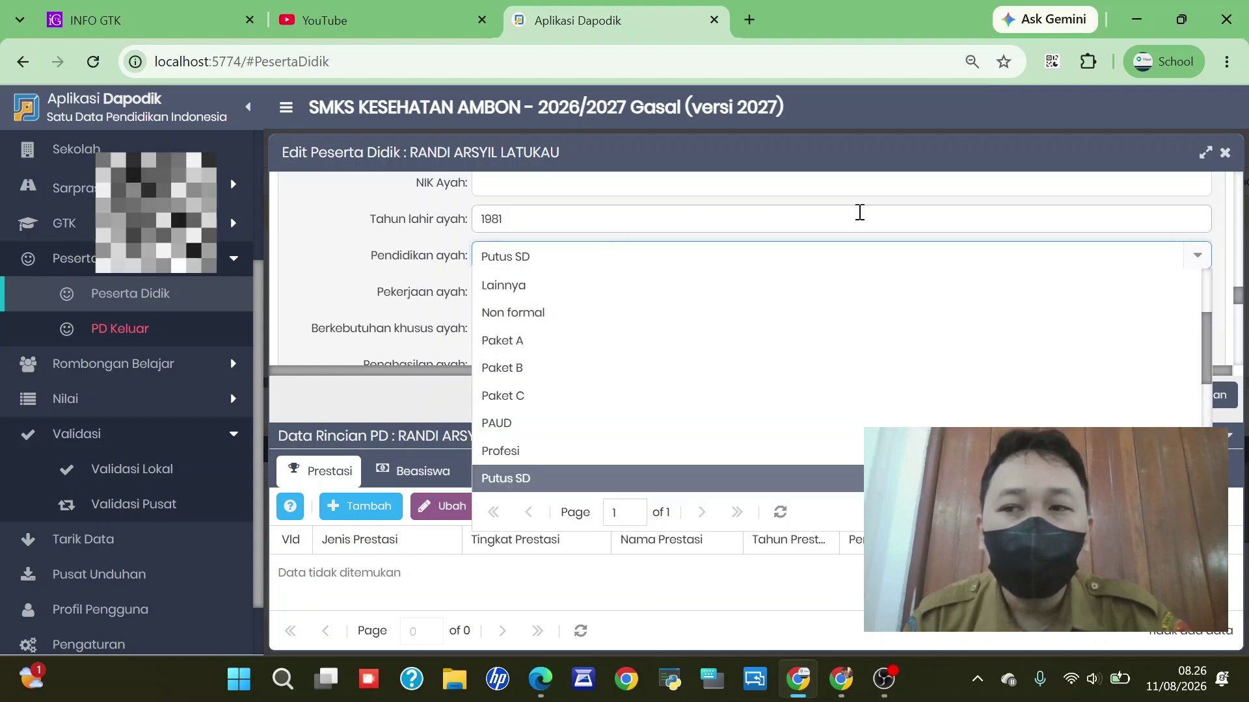
pyautogui.click(1225, 244)
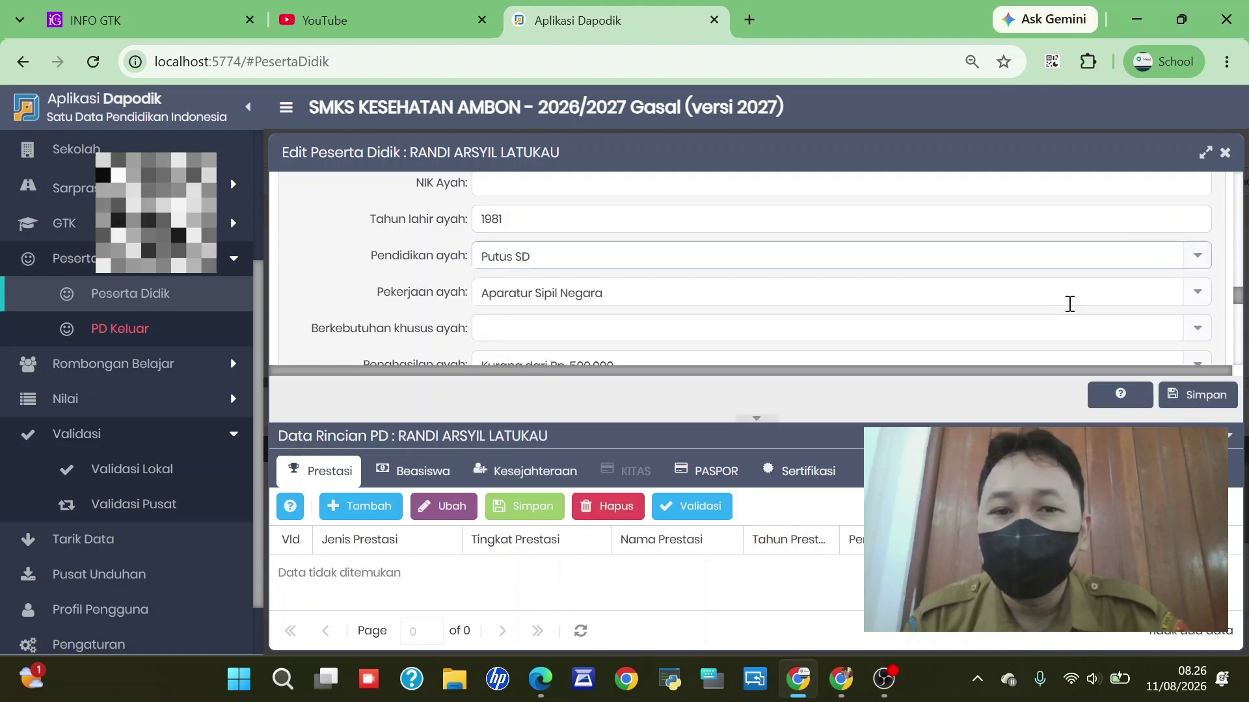
# - Set Penghasilan ayah to "Rp. 2,000,000 - Rp. 4,999,999" in the student's father data
pyautogui.scroll(-3, 950, 310)
pyautogui.scroll(2, 946, 299)
pyautogui.click(696, 269)
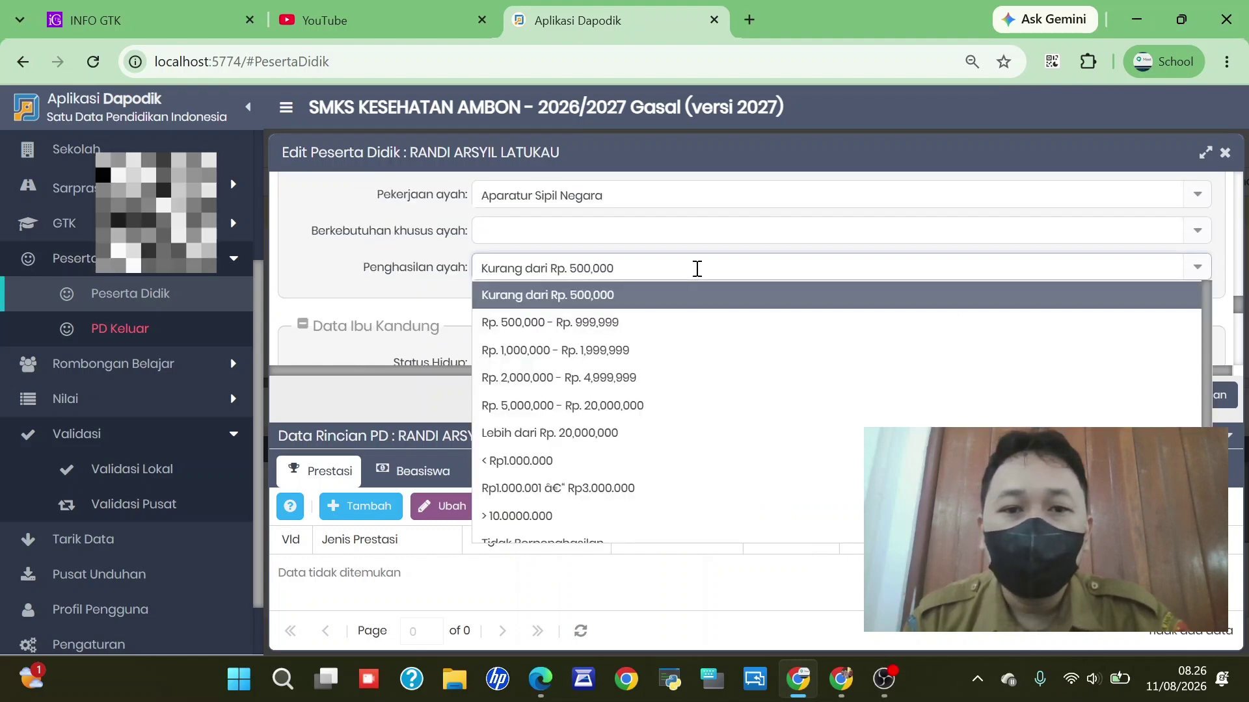
pyautogui.click(649, 376)
pyautogui.scroll(2, 794, 263)
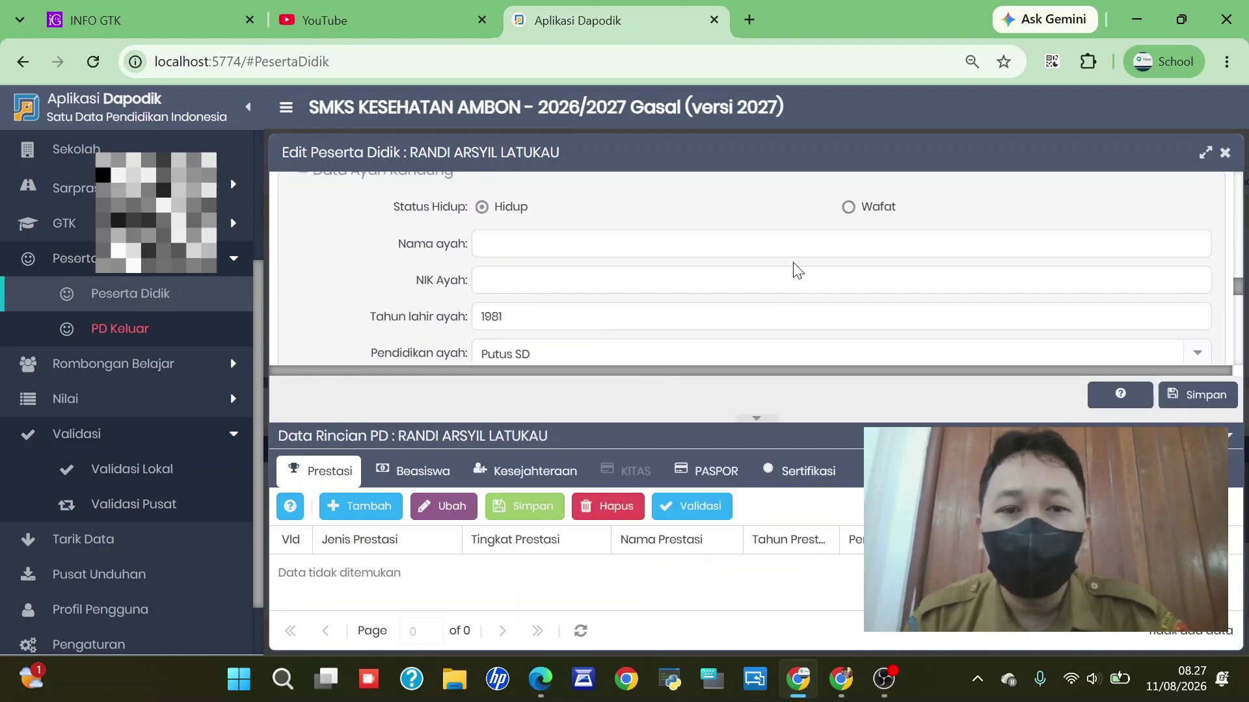
# - Set Penghasilan ibu to "Tidak Berpenghasilan" in the student's Data Ibu Kandung section
pyautogui.scroll(-4, 796, 267)
pyautogui.scroll(2, 794, 262)
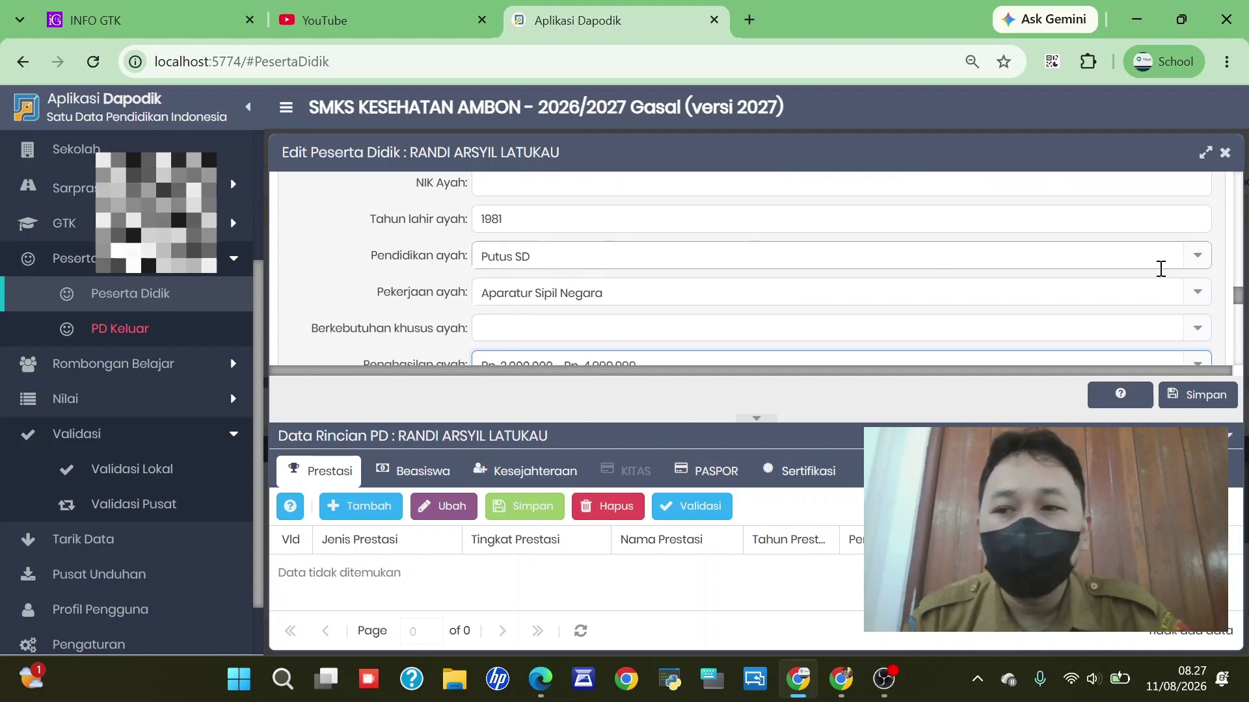
pyautogui.scroll(-3, 822, 258)
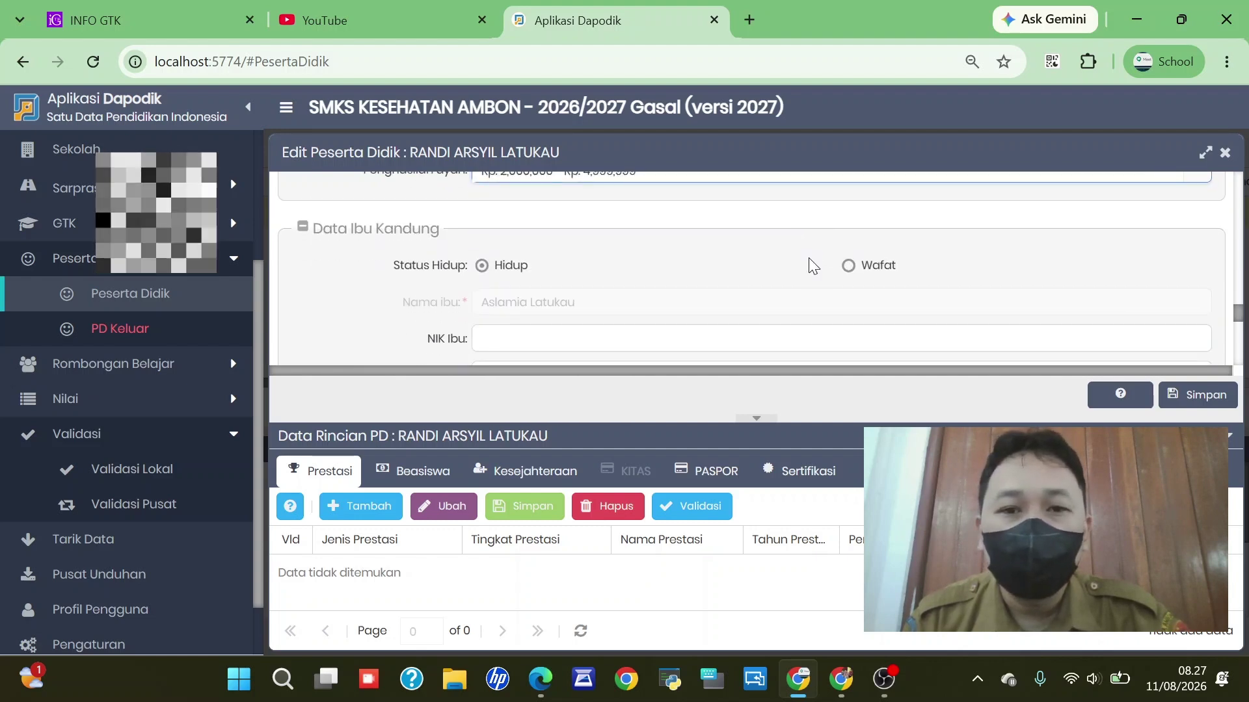
pyautogui.scroll(-2, 812, 267)
pyautogui.scroll(-2, 810, 268)
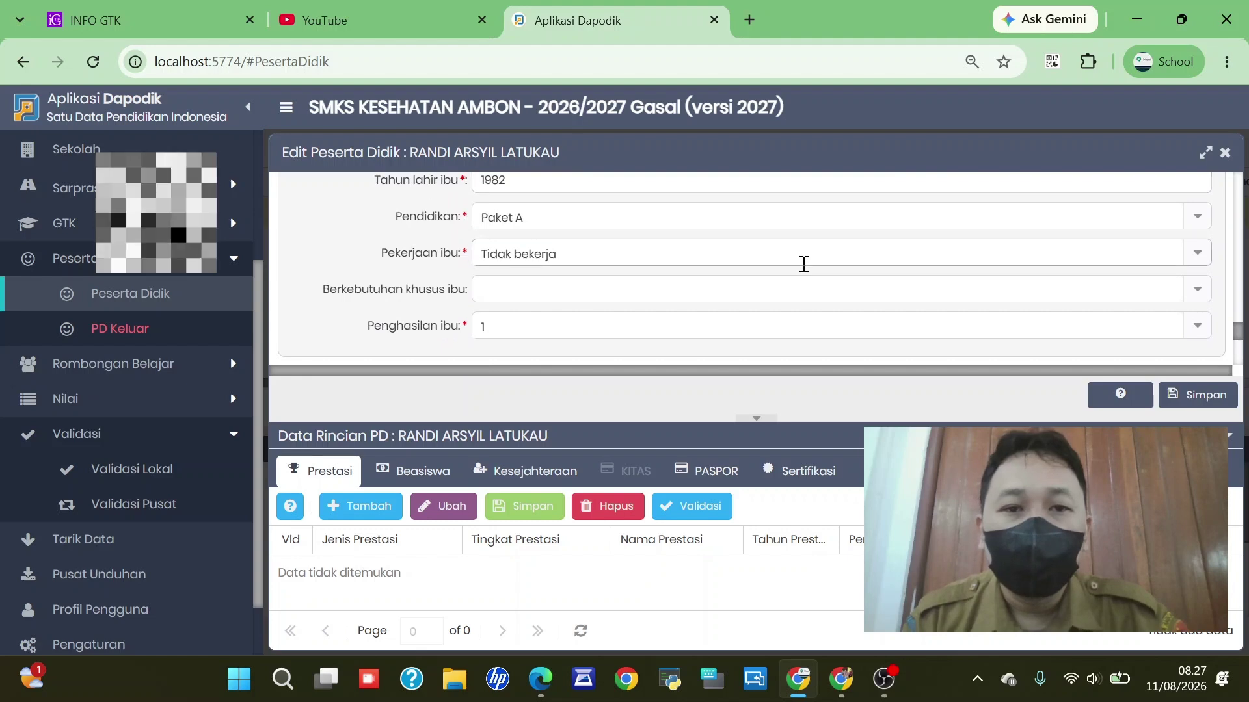
pyautogui.click(1197, 325)
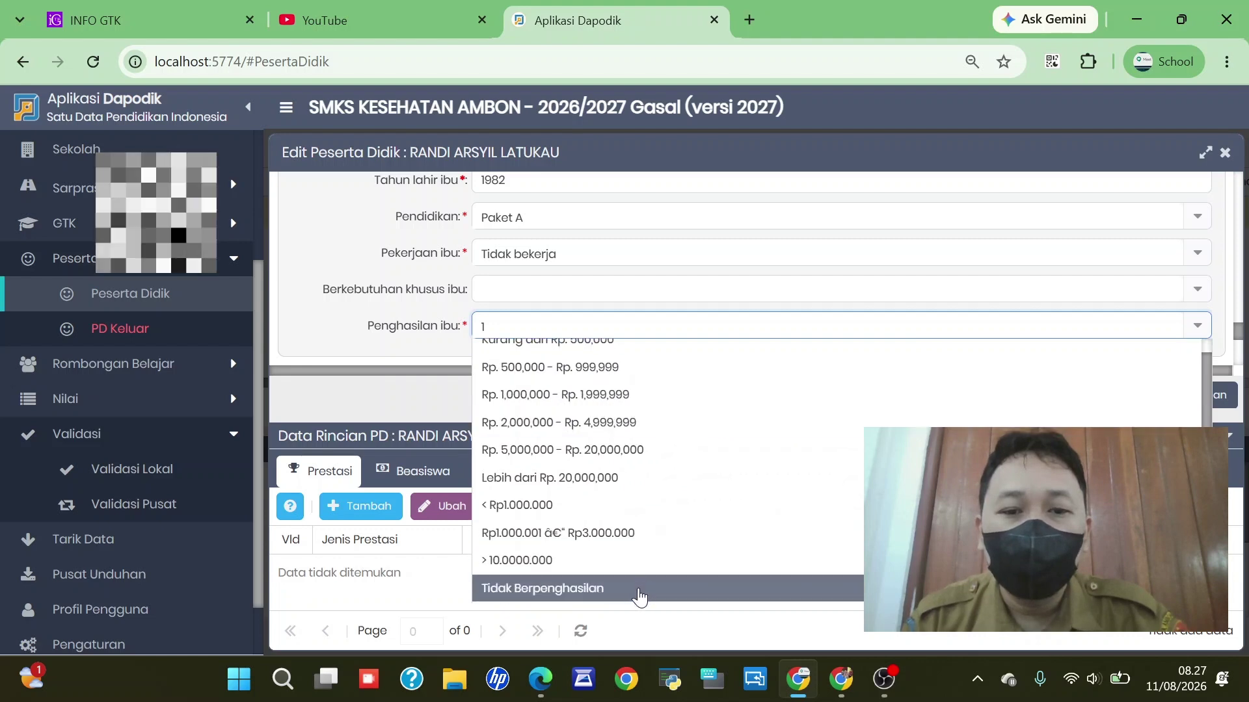
pyautogui.click(642, 592)
# - Review the student's Data Wali and Kontak sections against the Referensi entries in Validasi Lokal, and return to the edit form
pyautogui.scroll(-3, 673, 299)
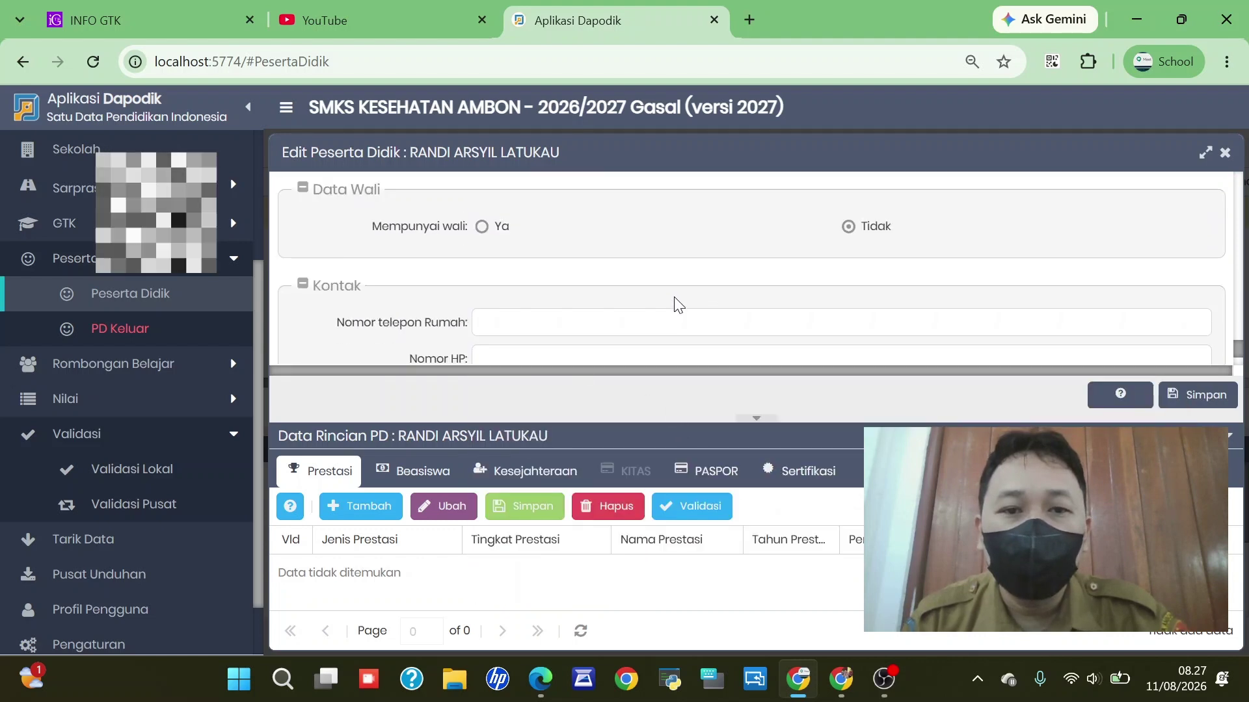
pyautogui.scroll(-2, 724, 276)
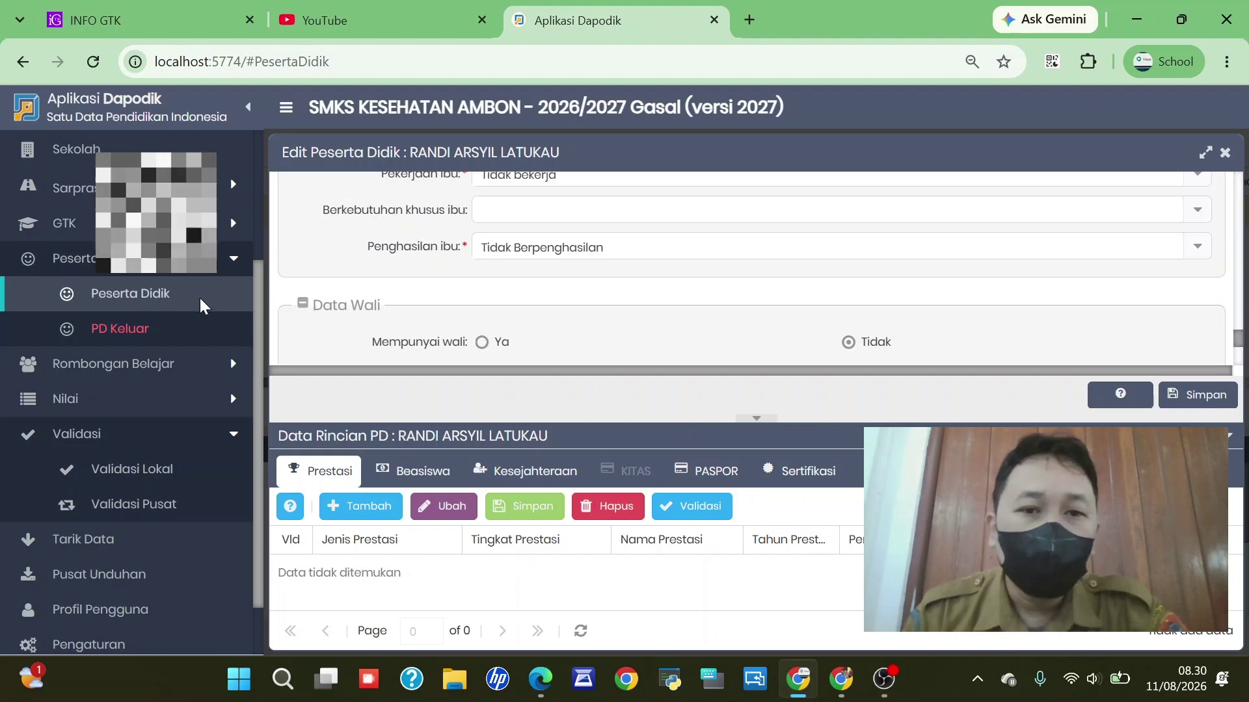
pyautogui.scroll(-3, 644, 280)
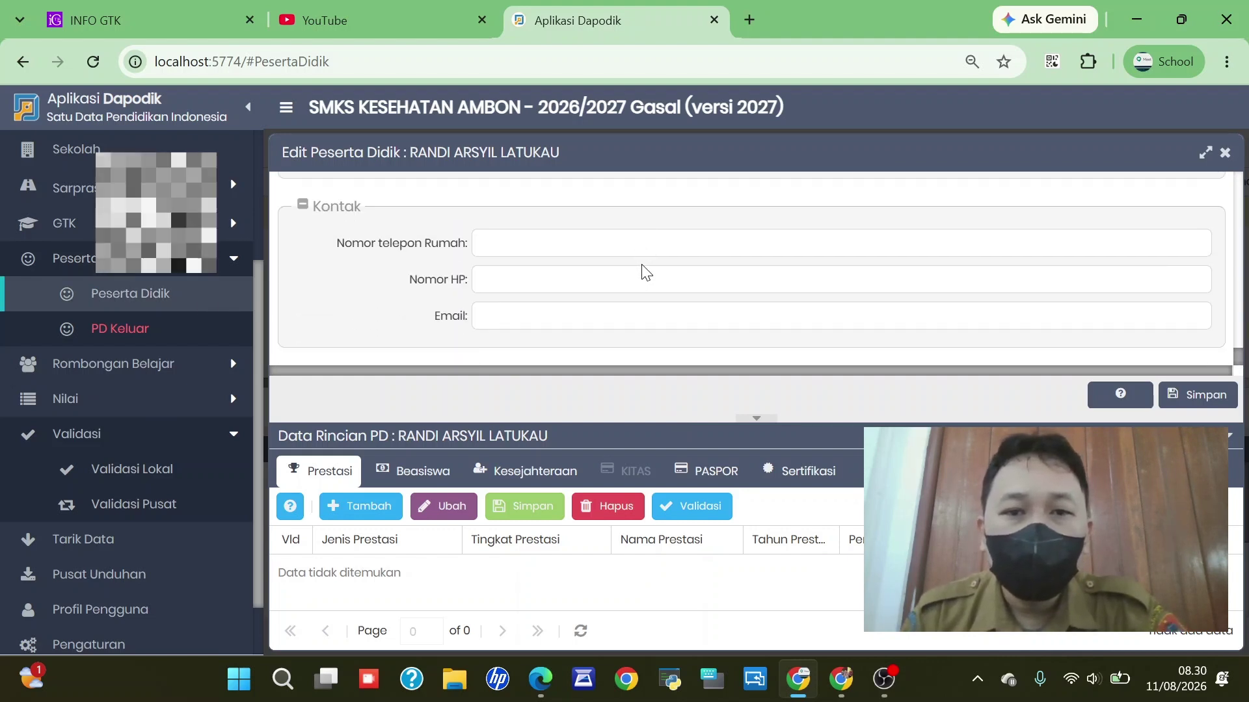
pyautogui.scroll(1, 646, 273)
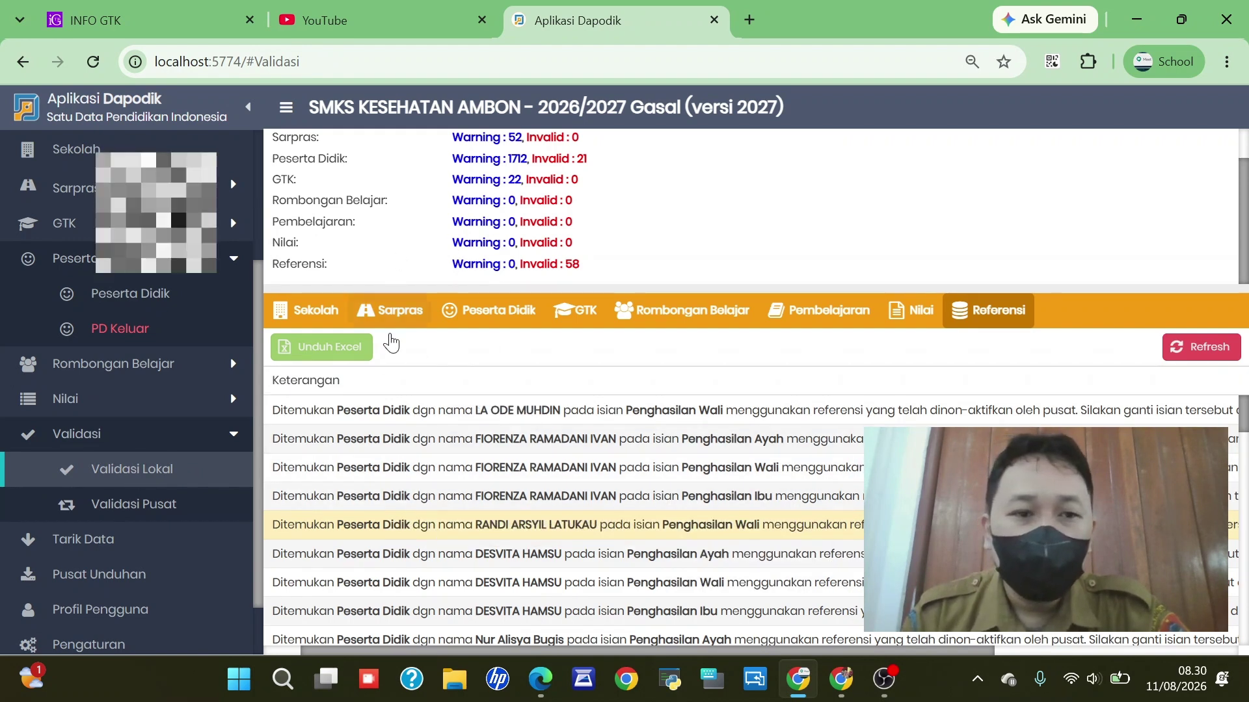
pyautogui.click(146, 295)
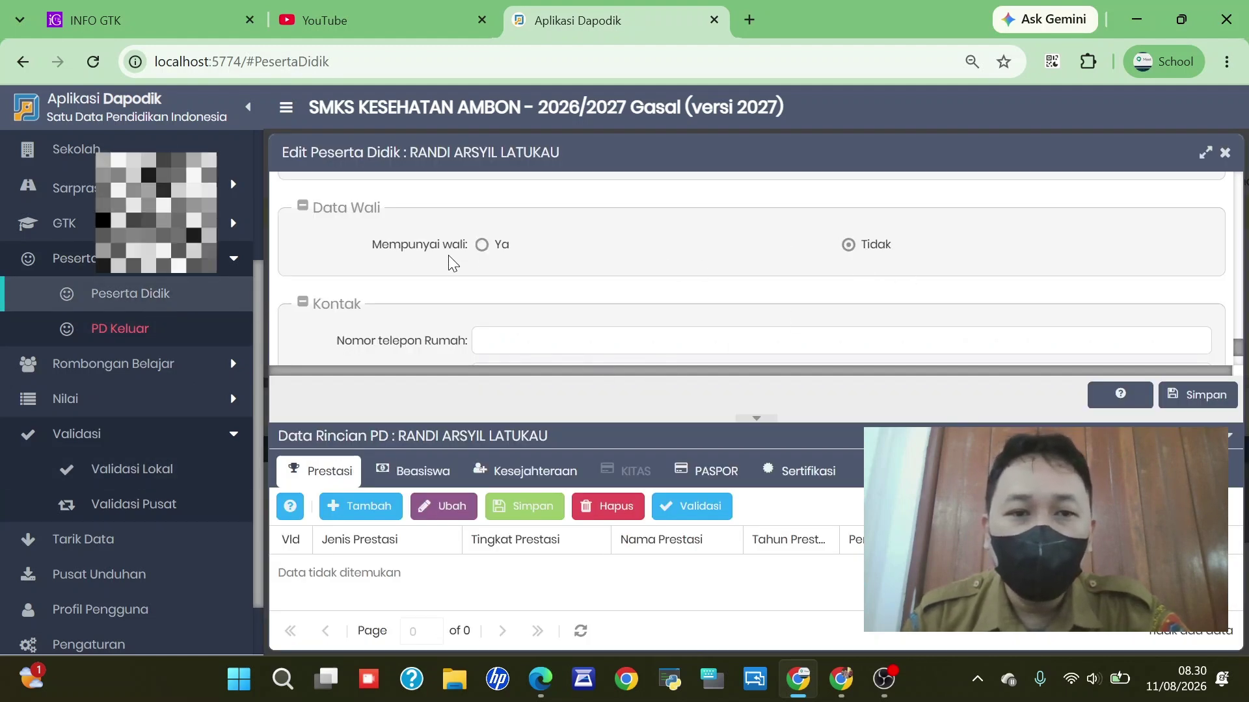
# - Set Mempunyai wali to "Ya" and Penghasilan wali to "Rp. 2,000,000 - Rp. 4,999,999", and save the student record
pyautogui.click(482, 245)
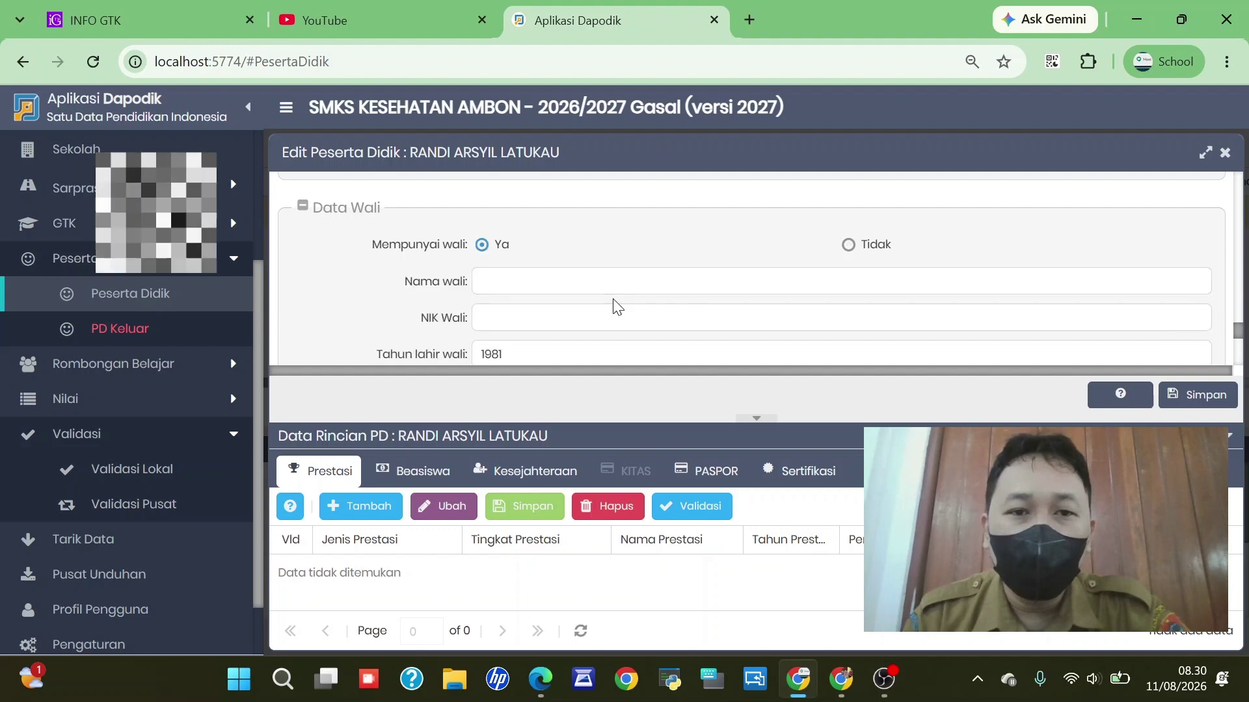
pyautogui.scroll(-3, 612, 287)
pyautogui.scroll(-1, 612, 288)
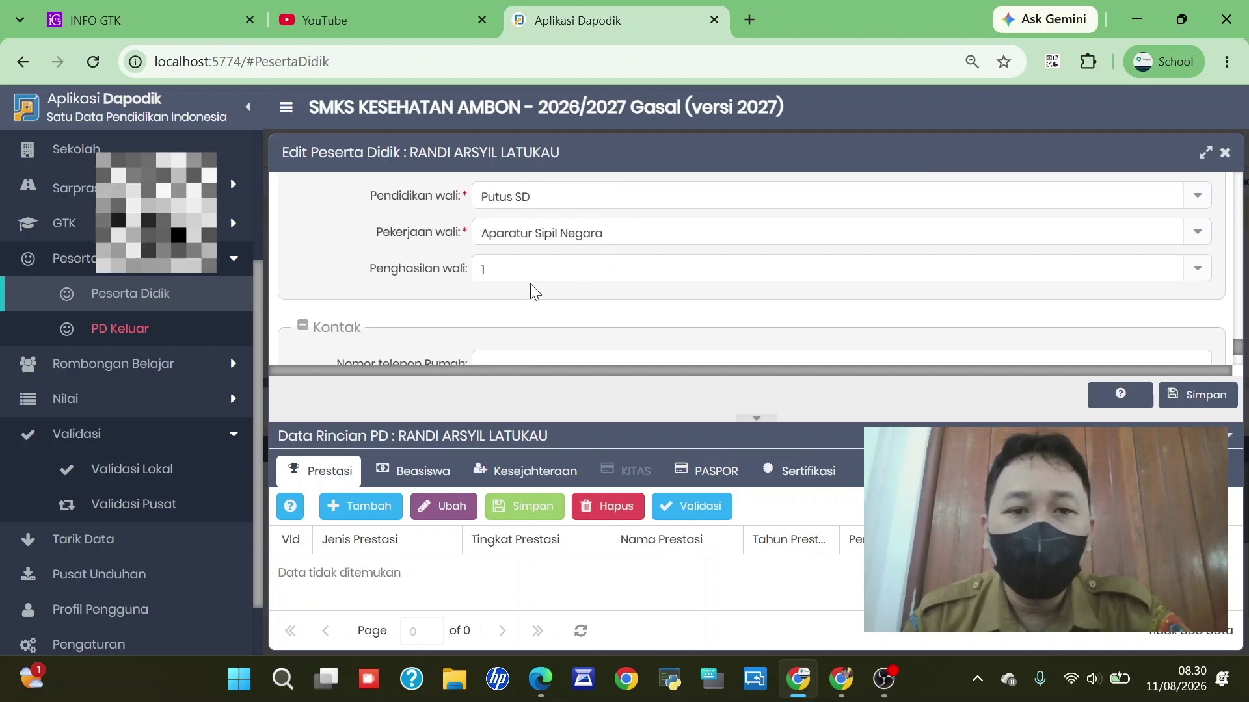
pyautogui.click(1197, 269)
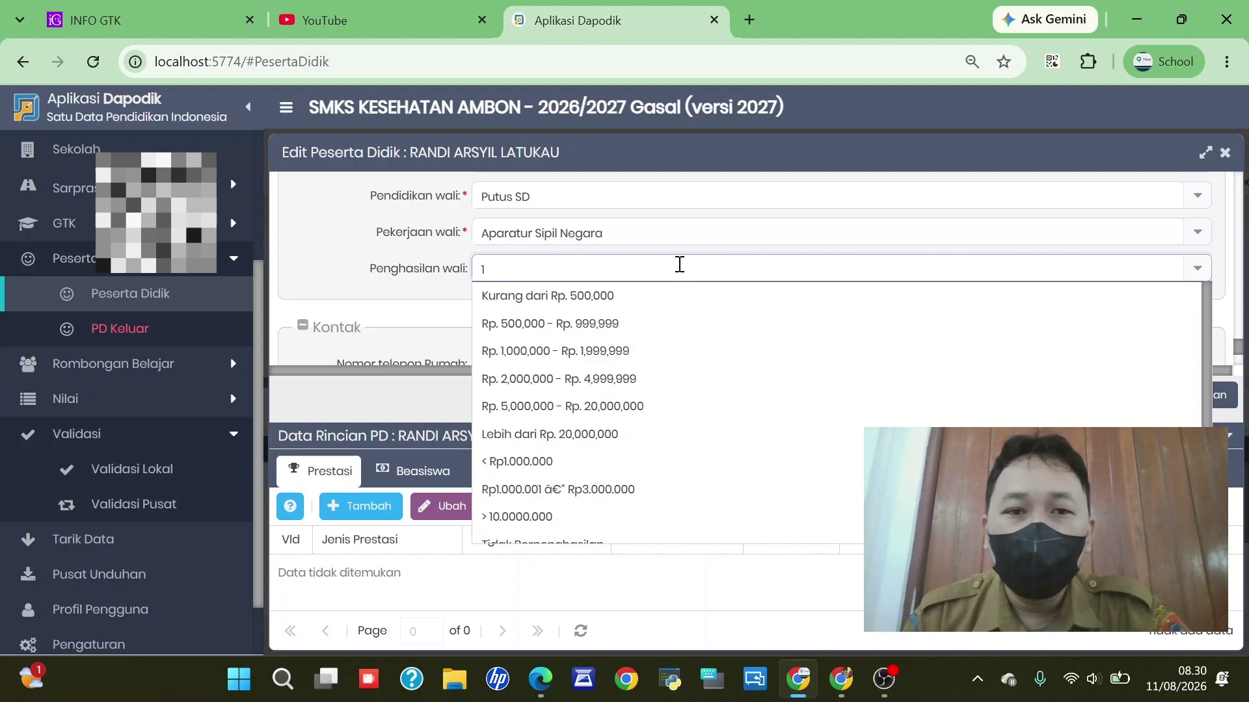
pyautogui.click(592, 384)
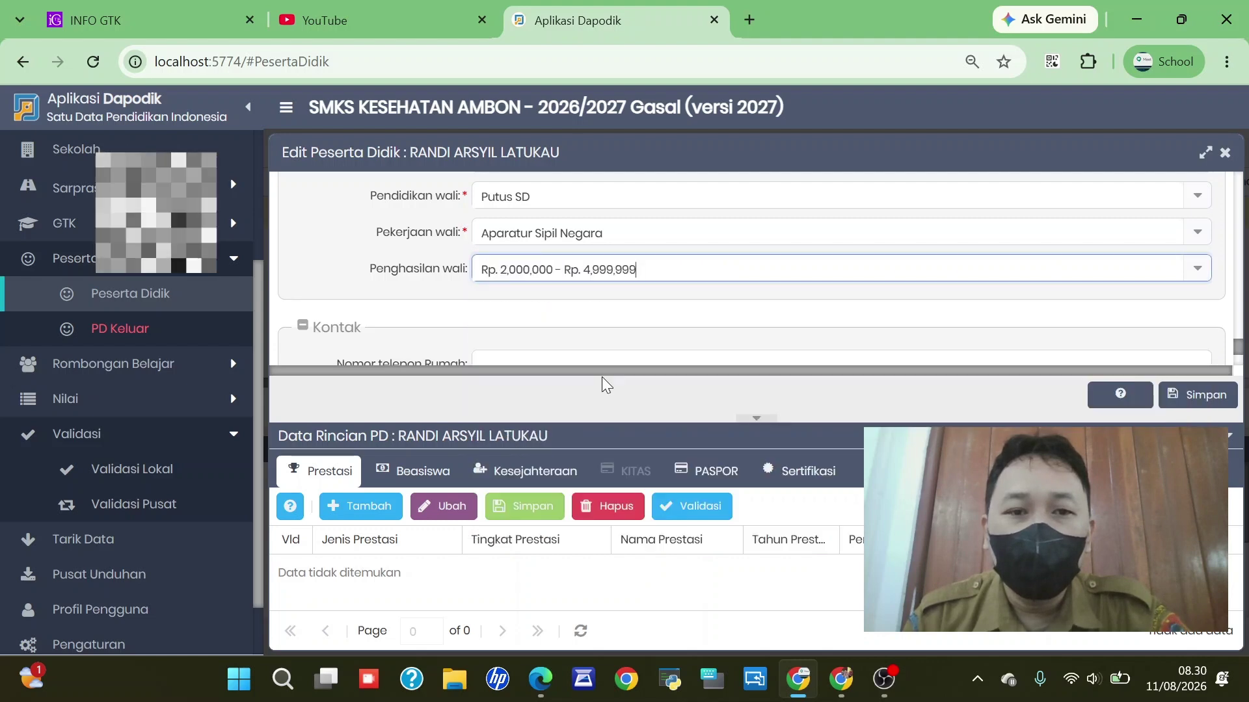
pyautogui.click(1200, 395)
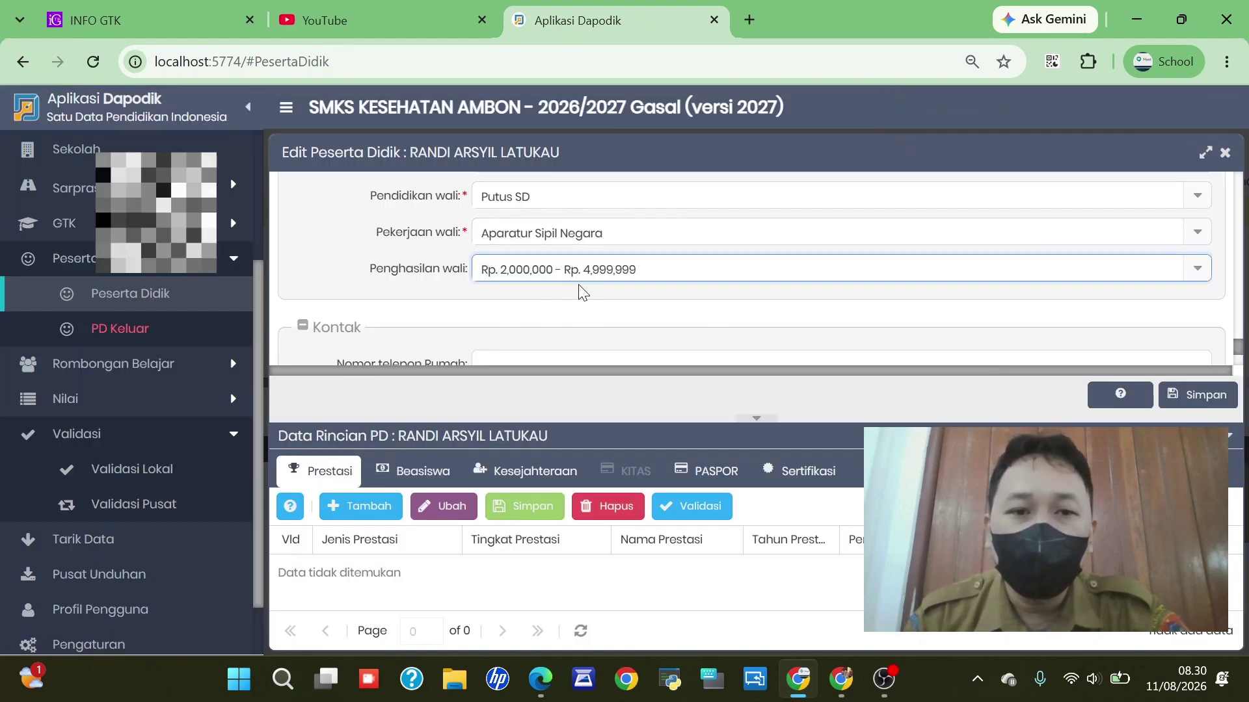
# - Reopen Validasi Lokal, refresh the Referensi results and examine the remaining income entries for the students
pyautogui.click(164, 473)
pyautogui.click(1210, 351)
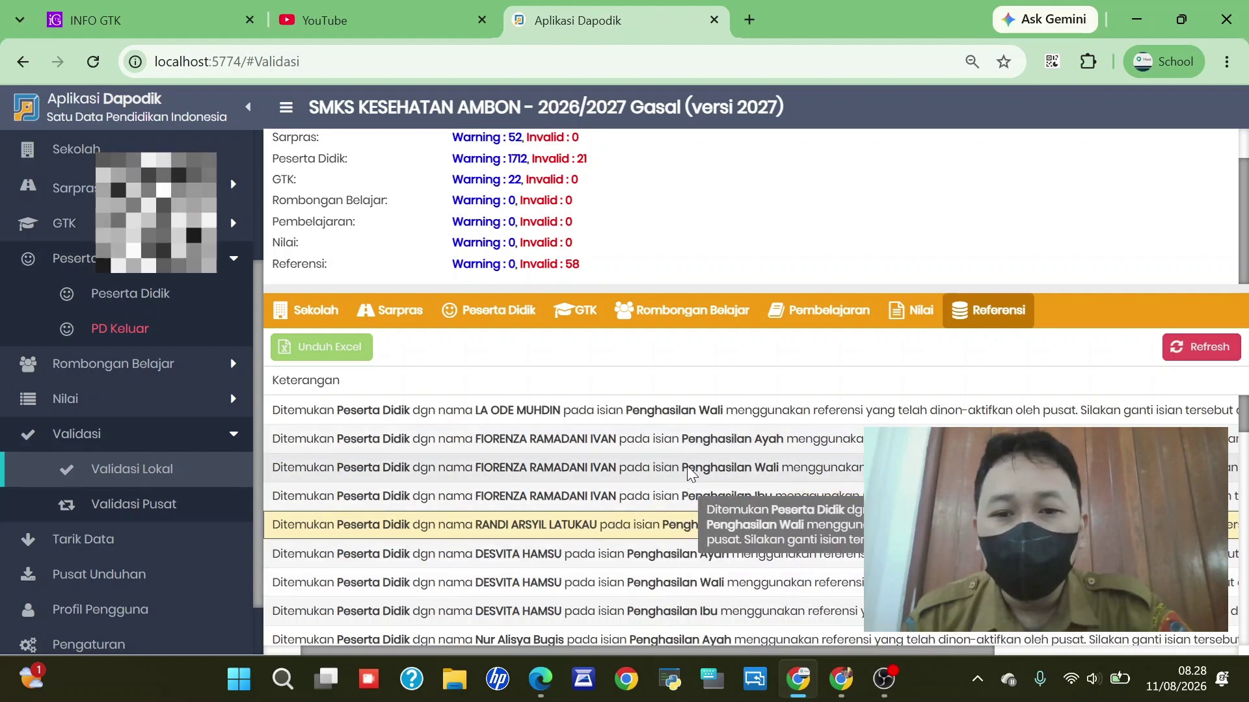
pyautogui.scroll(-1, 668, 562)
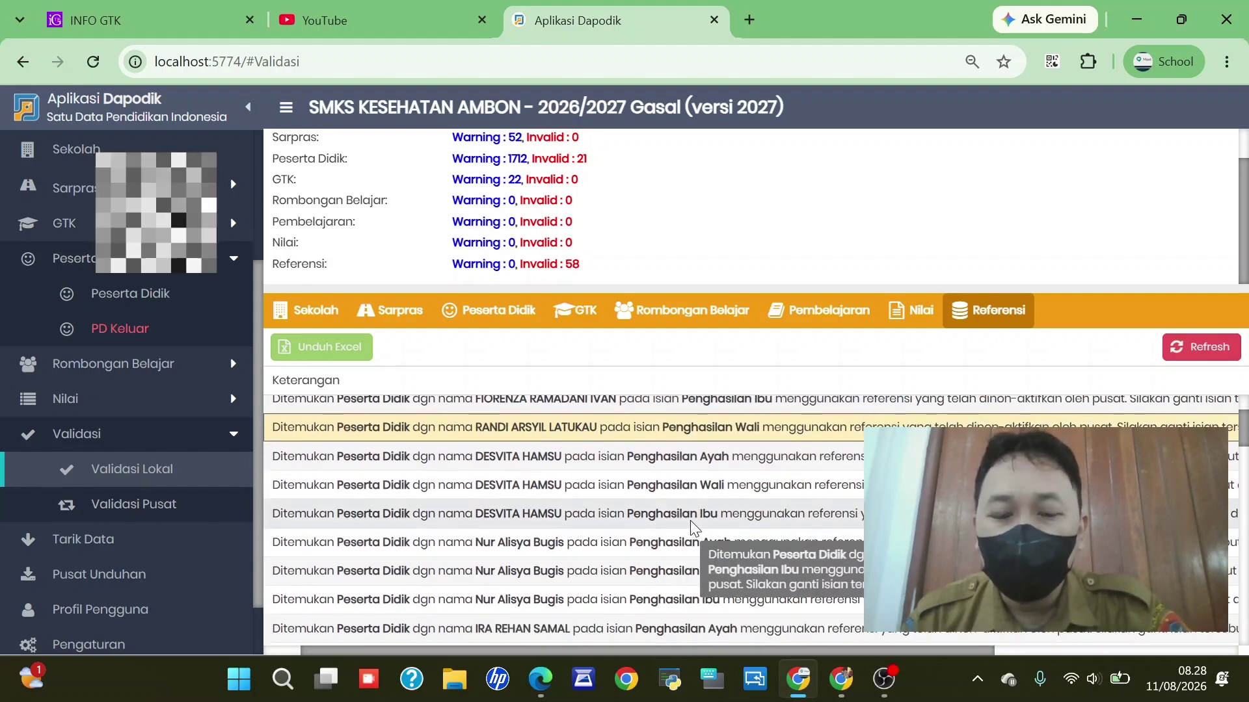
pyautogui.scroll(1, 689, 520)
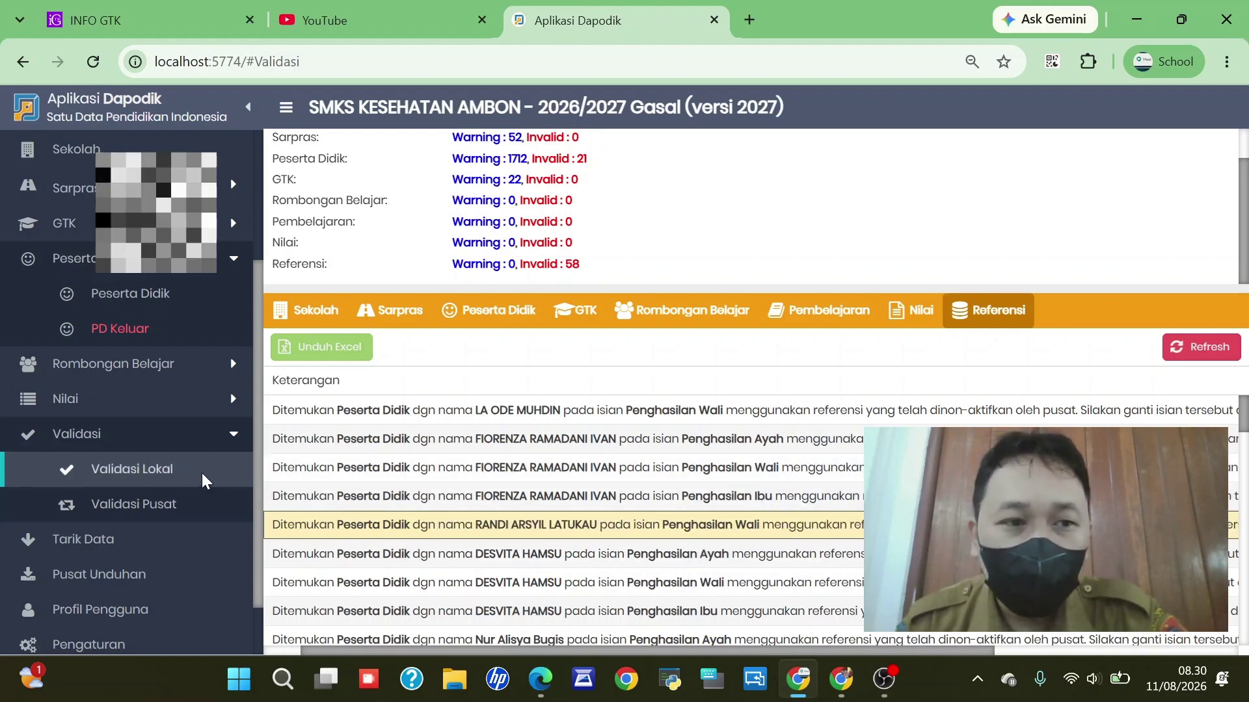
# - Return to the student's edit form and review the mother's and father's income values
pyautogui.click(148, 301)
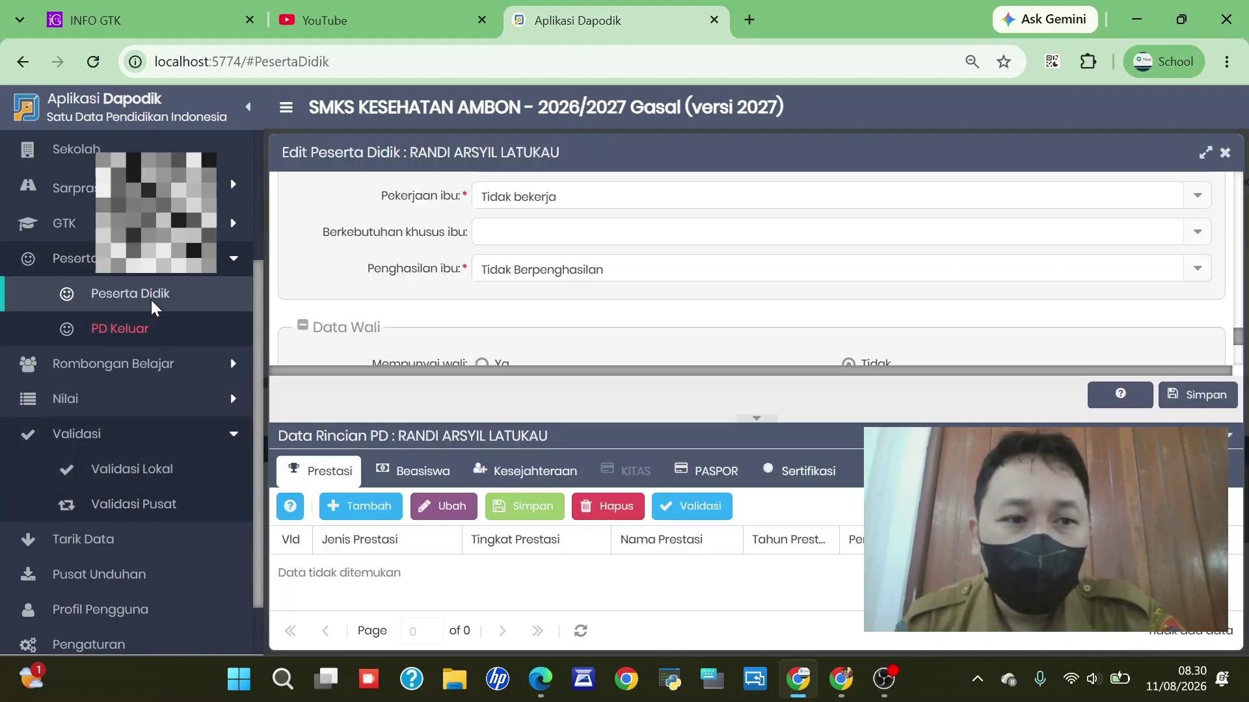
pyautogui.scroll(5, 805, 260)
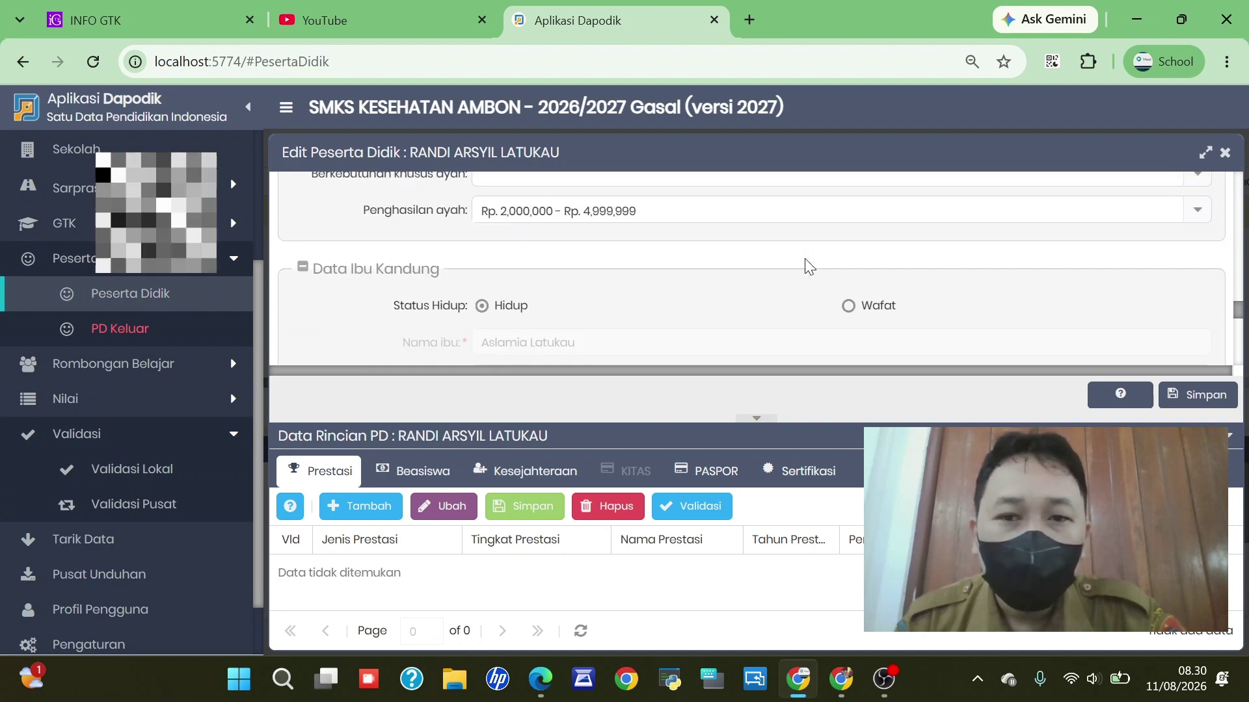